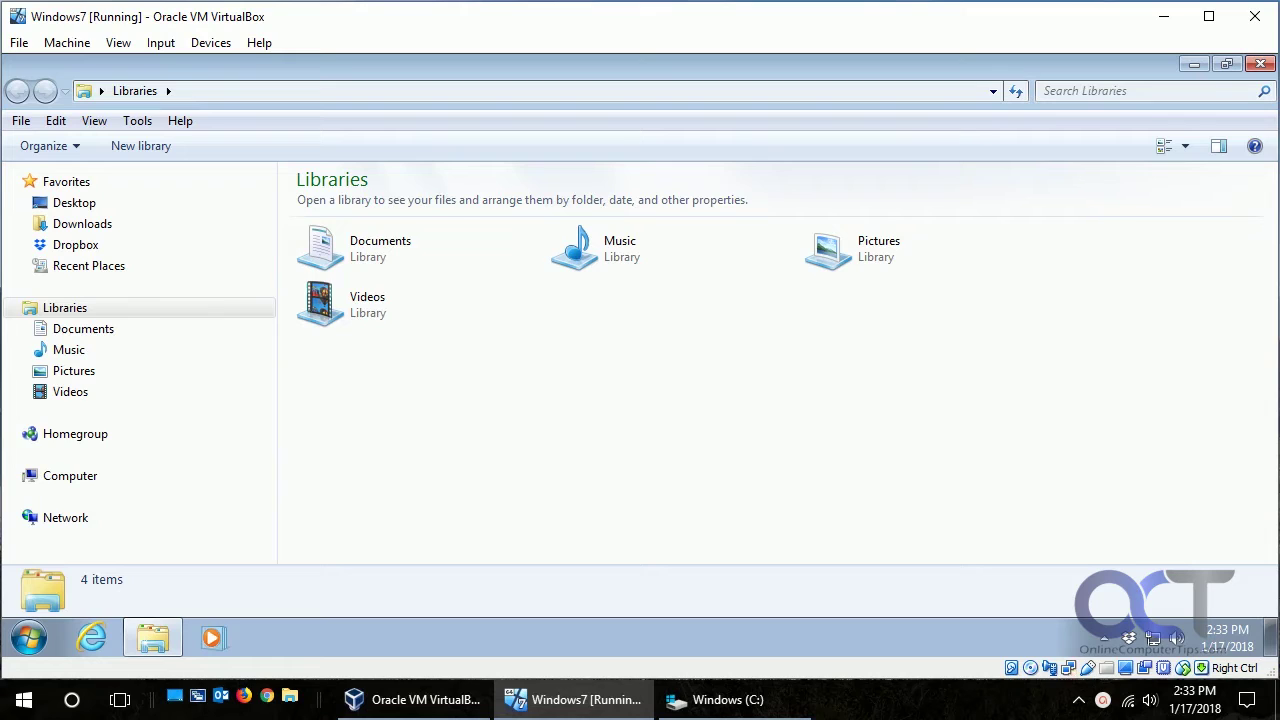
- In the Windows 7 VM, open Local Disk (C:) from Computer in Windows Explorer
{"action": "left_click", "coordinate": [32, 642]}
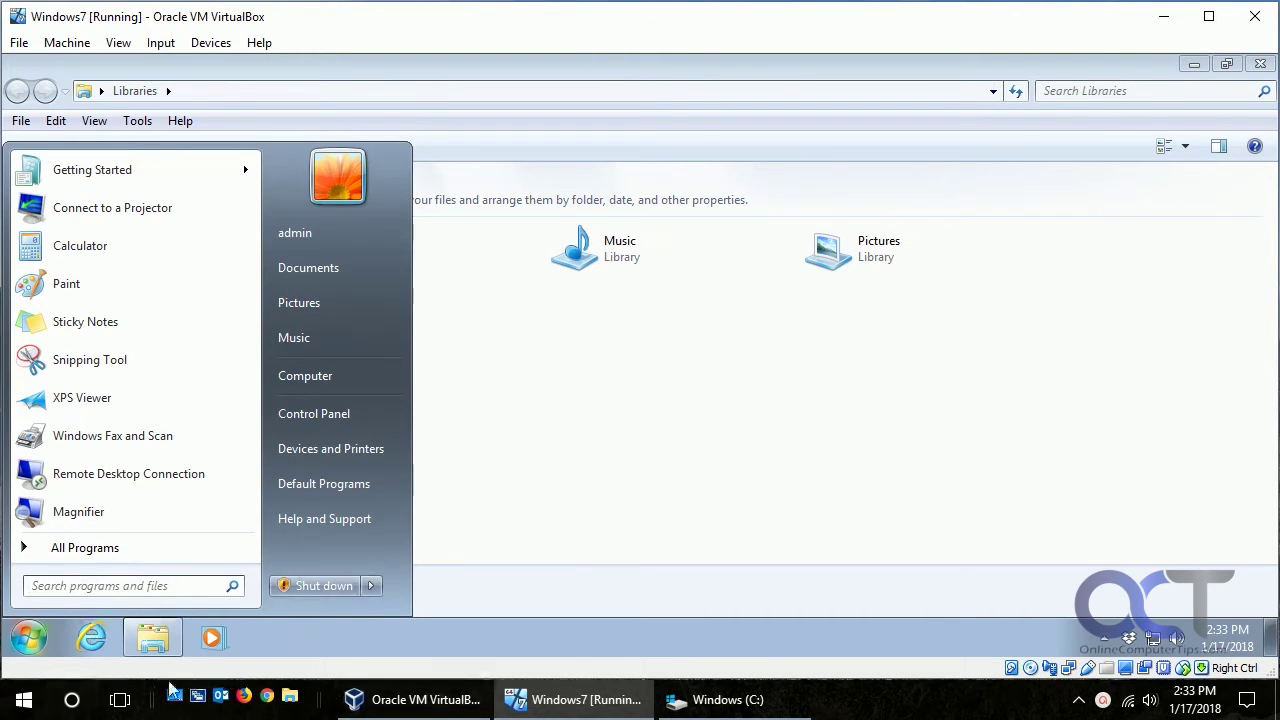
{"action": "left_click", "coordinate": [71, 699]}
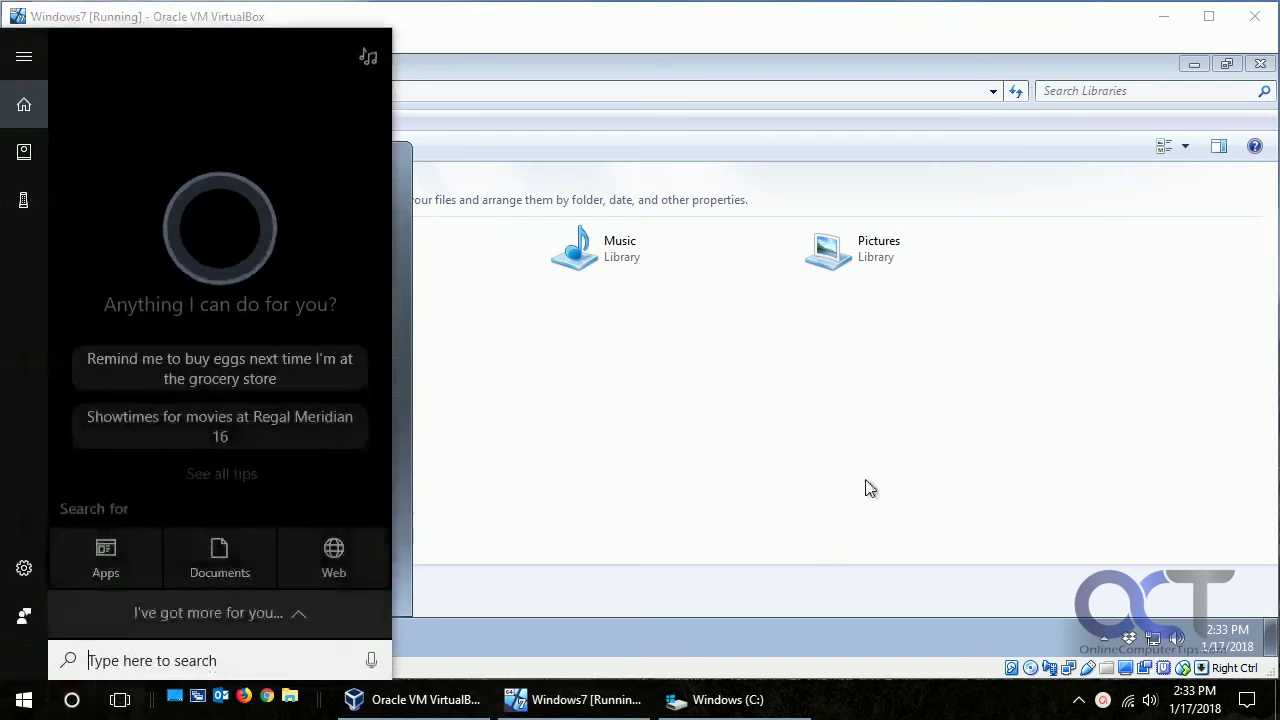
{"action": "left_click", "coordinate": [869, 488]}
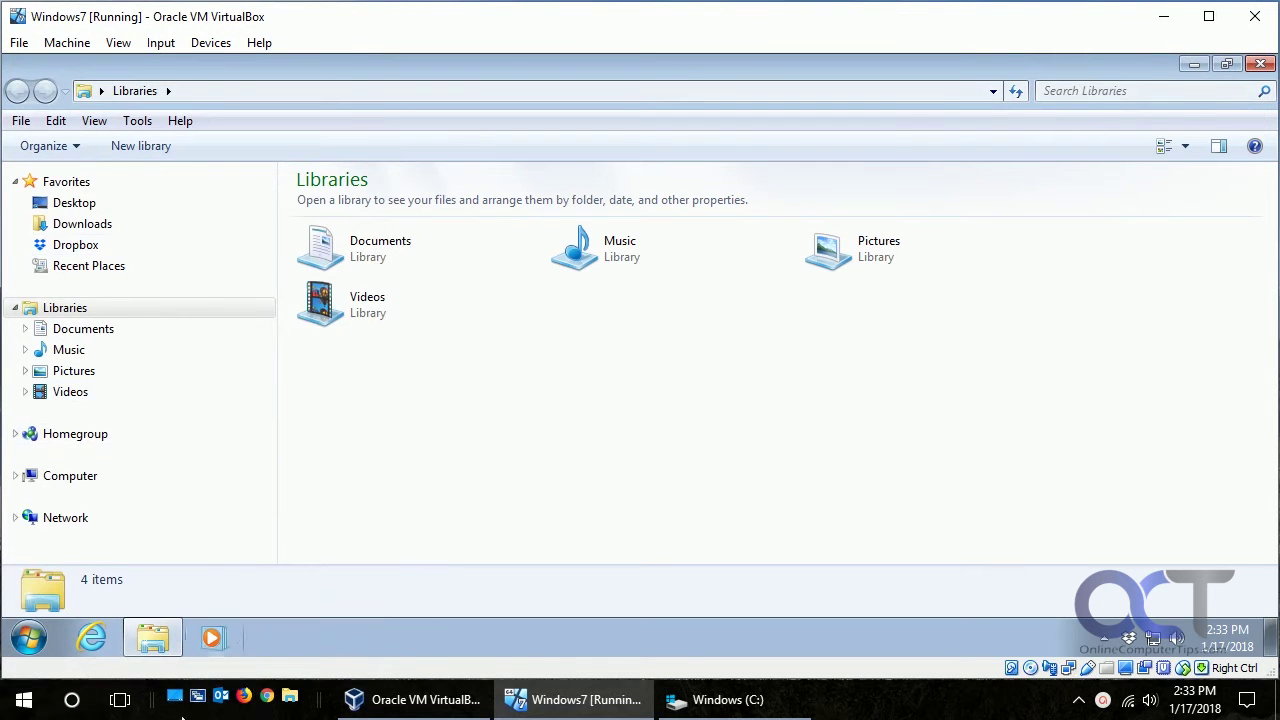
{"action": "mouse_move", "coordinate": [152, 638]}
{"action": "left_click", "coordinate": [72, 480]}
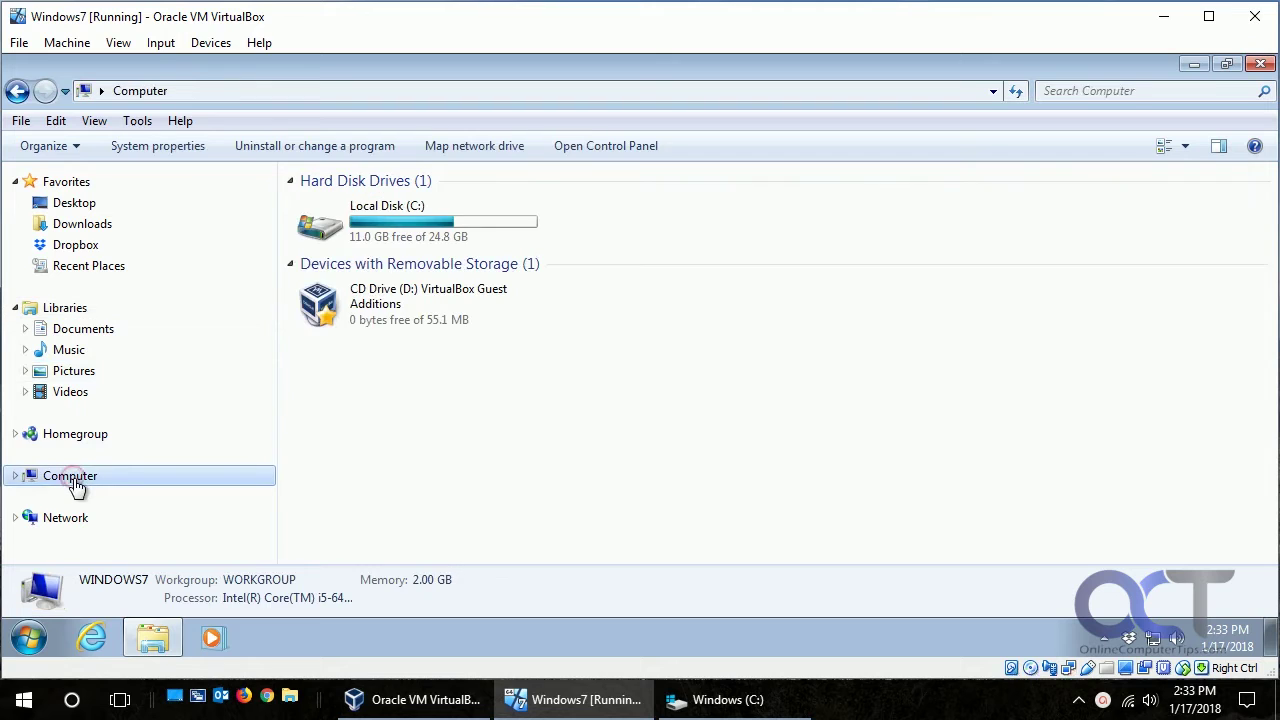
{"action": "double_click", "coordinate": [443, 222]}
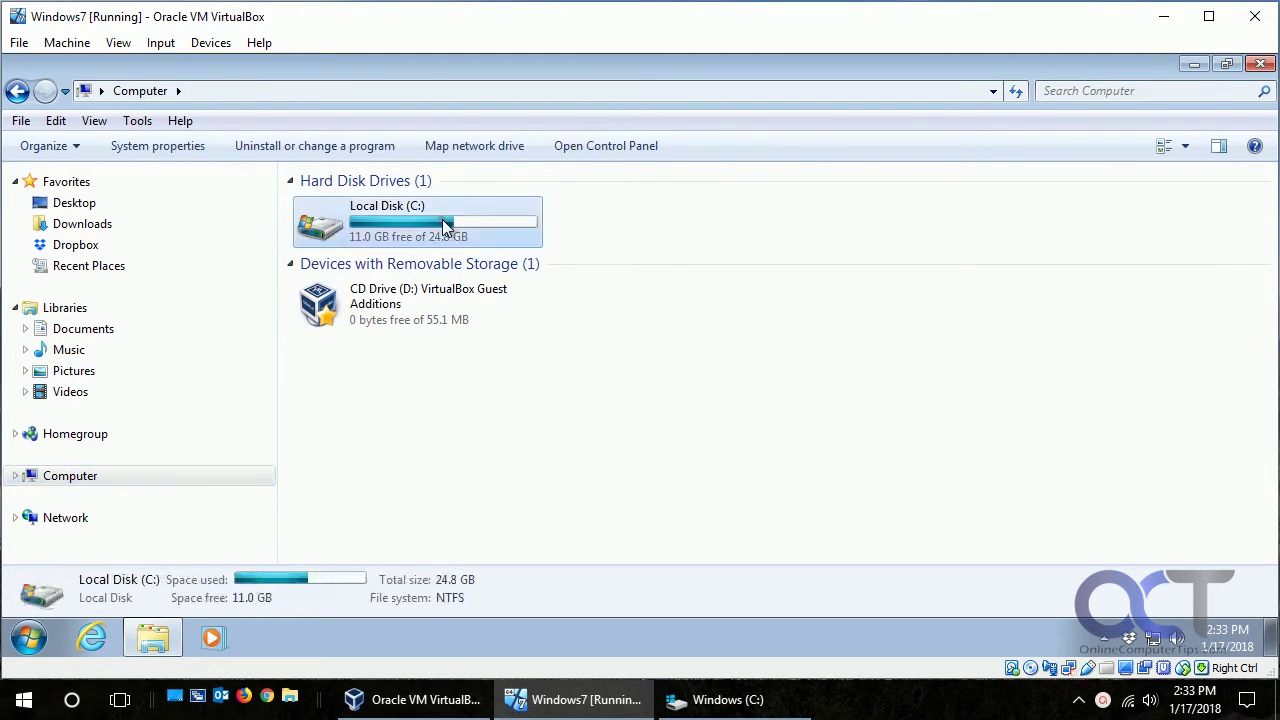
- Apply the Date modified and Size search filters to C:, then clear both
{"action": "left_click", "coordinate": [1155, 87]}
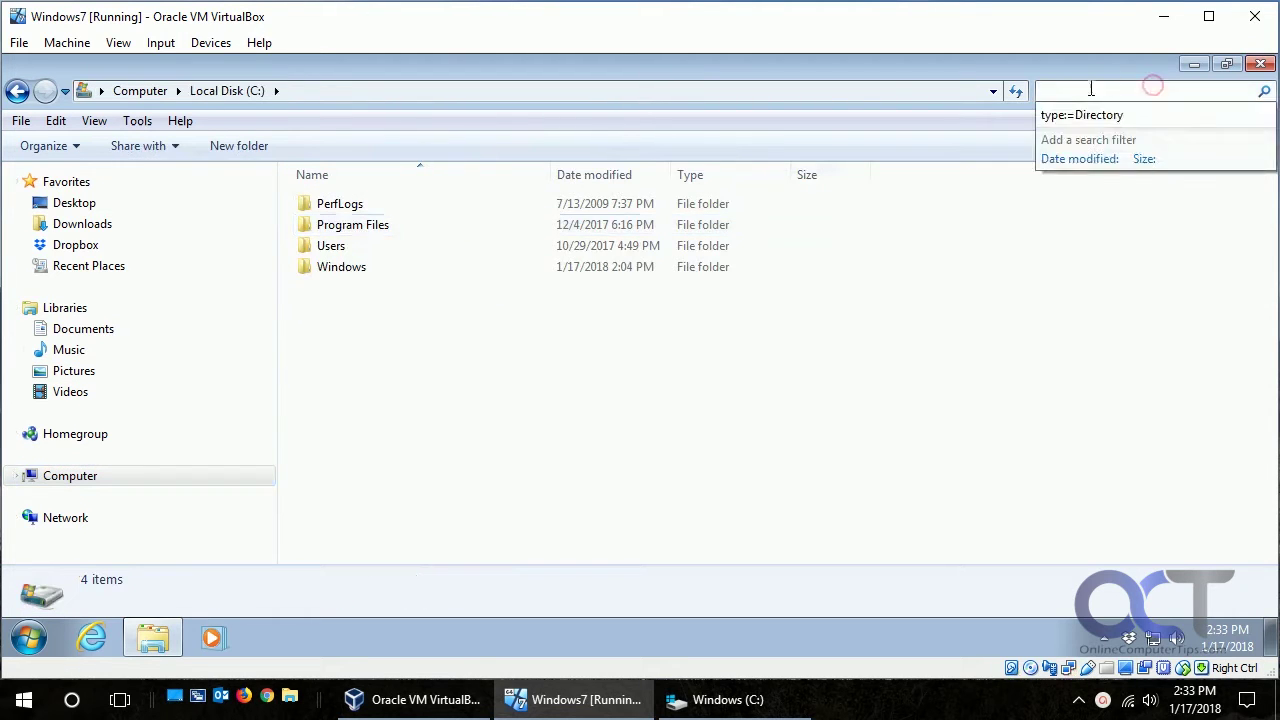
{"action": "left_click", "coordinate": [979, 305]}
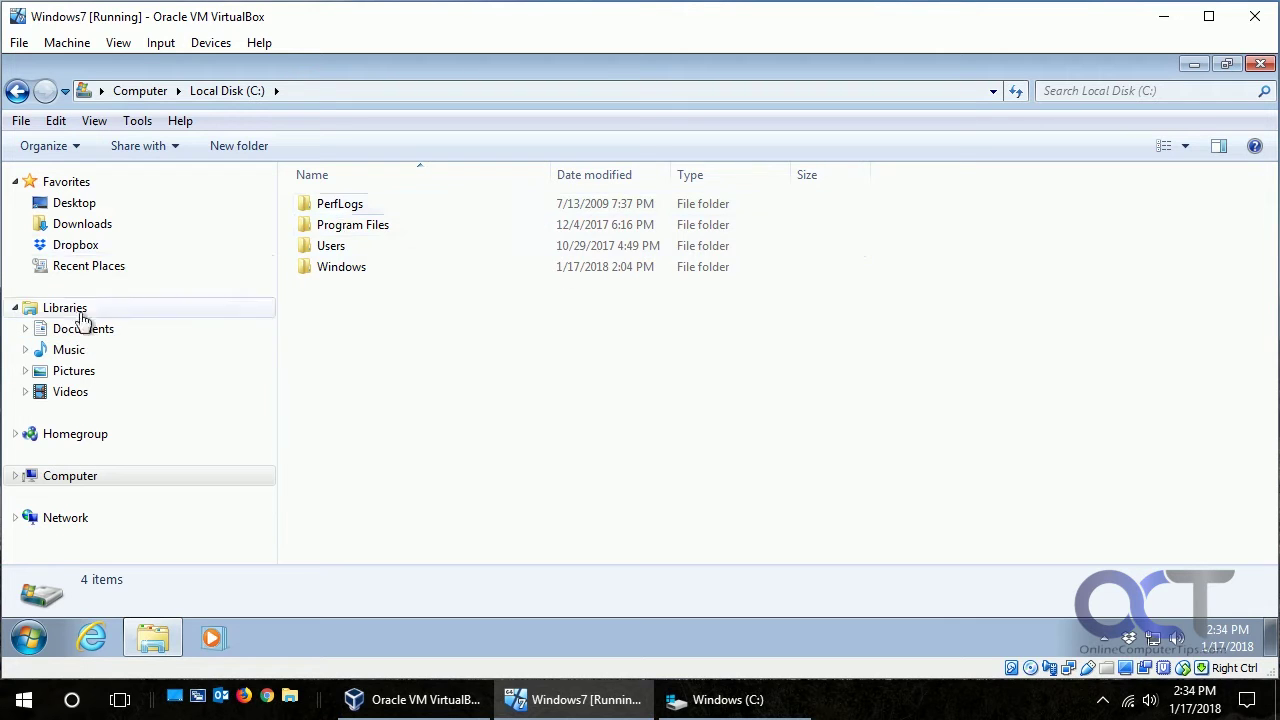
{"action": "left_click", "coordinate": [1142, 92]}
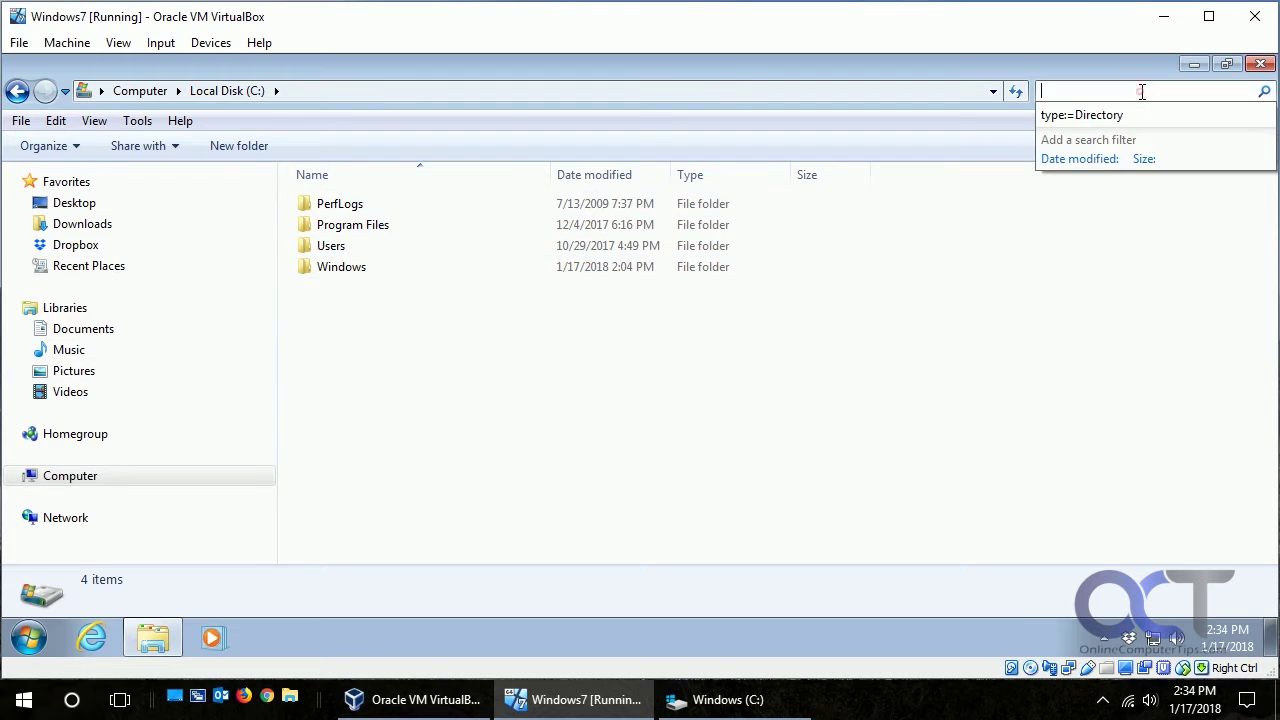
{"action": "left_click", "coordinate": [1075, 158]}
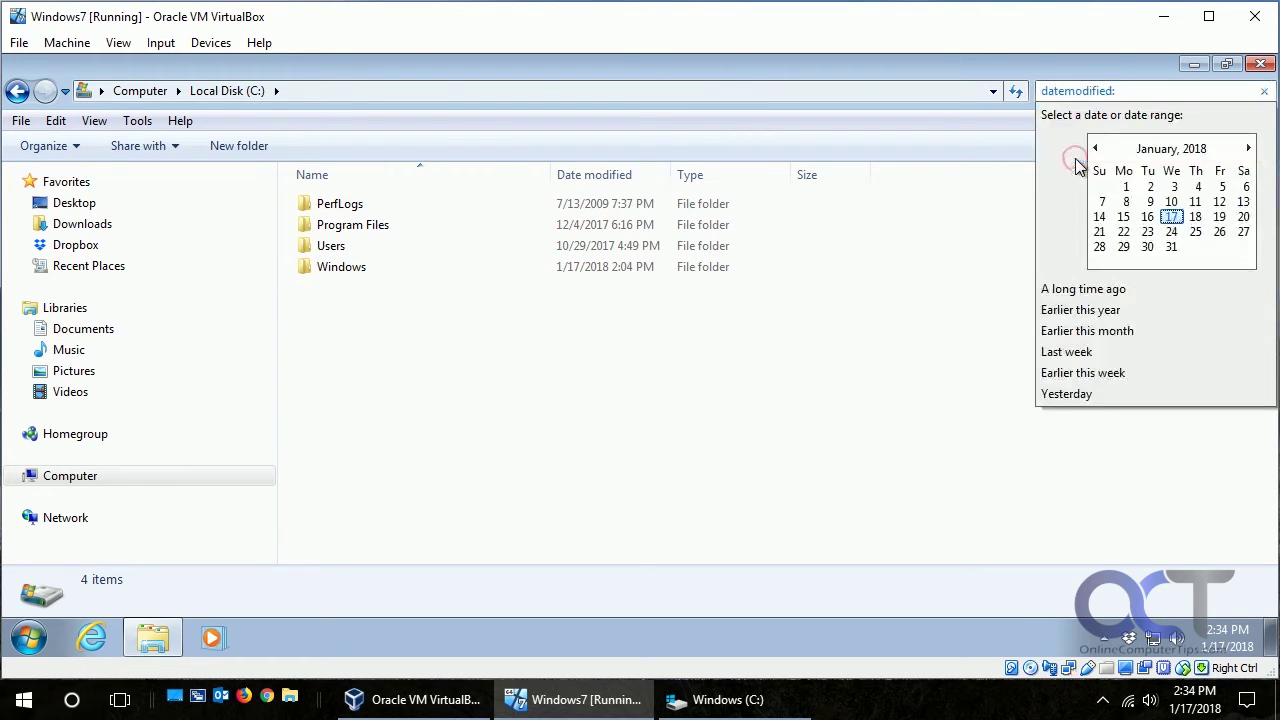
{"action": "left_click", "coordinate": [1265, 92]}
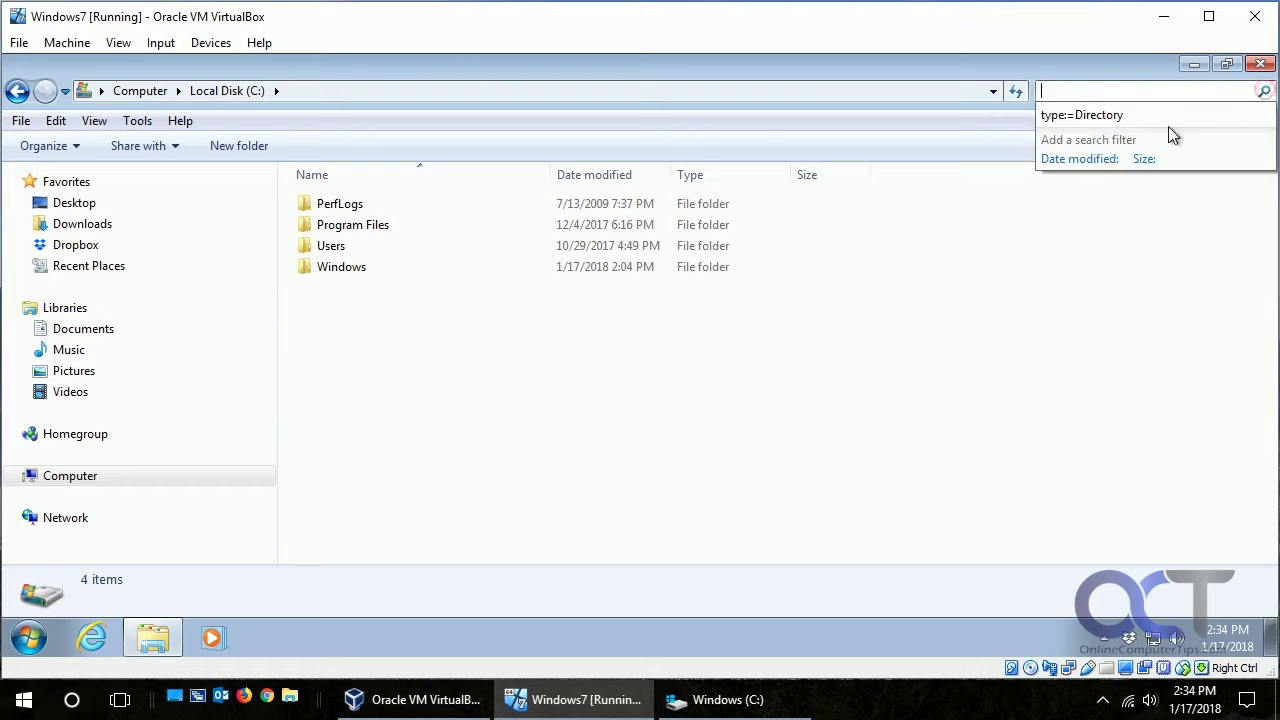
{"action": "left_click", "coordinate": [1143, 158]}
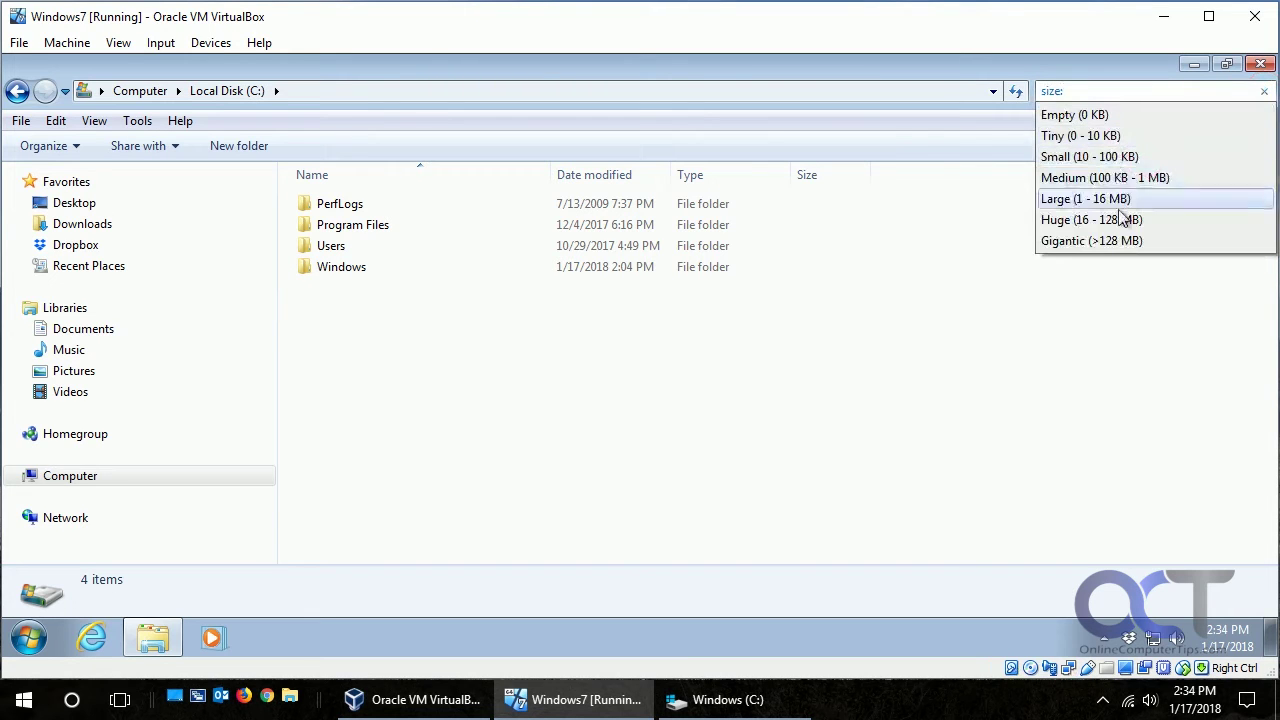
{"action": "left_click", "coordinate": [1262, 93]}
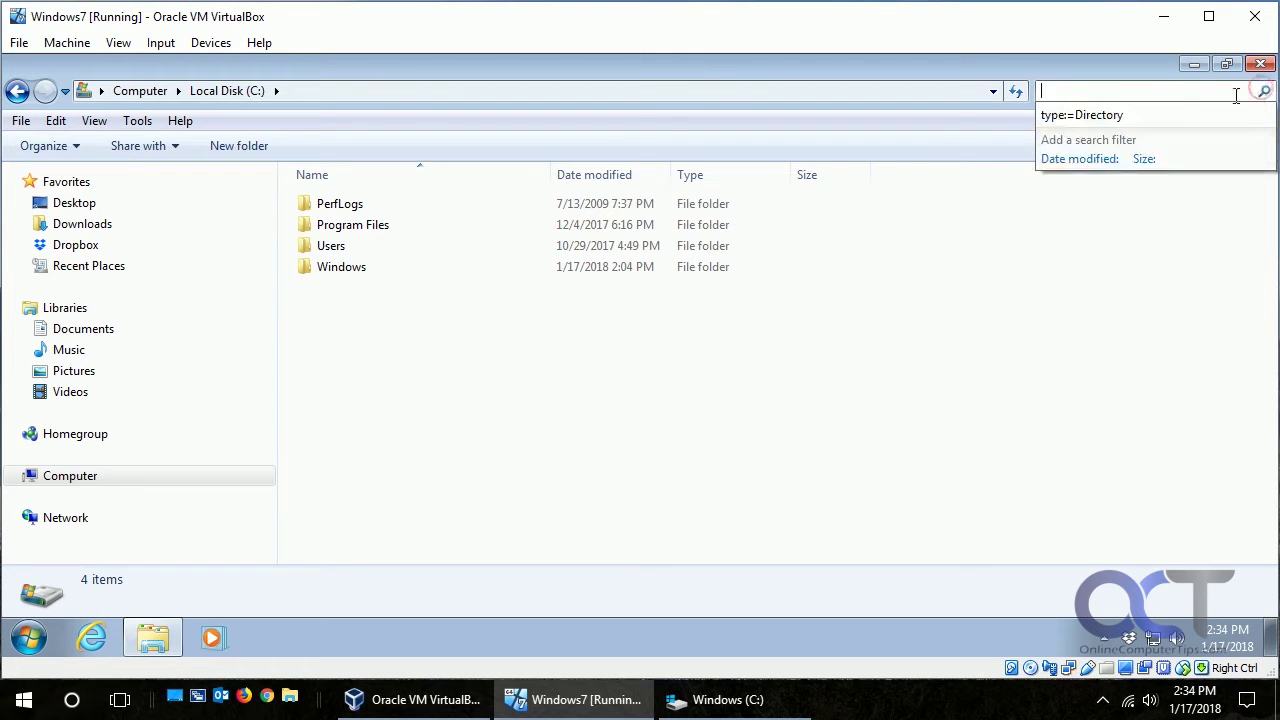
{"action": "left_click", "coordinate": [1001, 447]}
- Browse the Music, Pictures and Videos libraries, viewing each one's search filter suggestions
{"action": "left_click", "coordinate": [106, 349]}
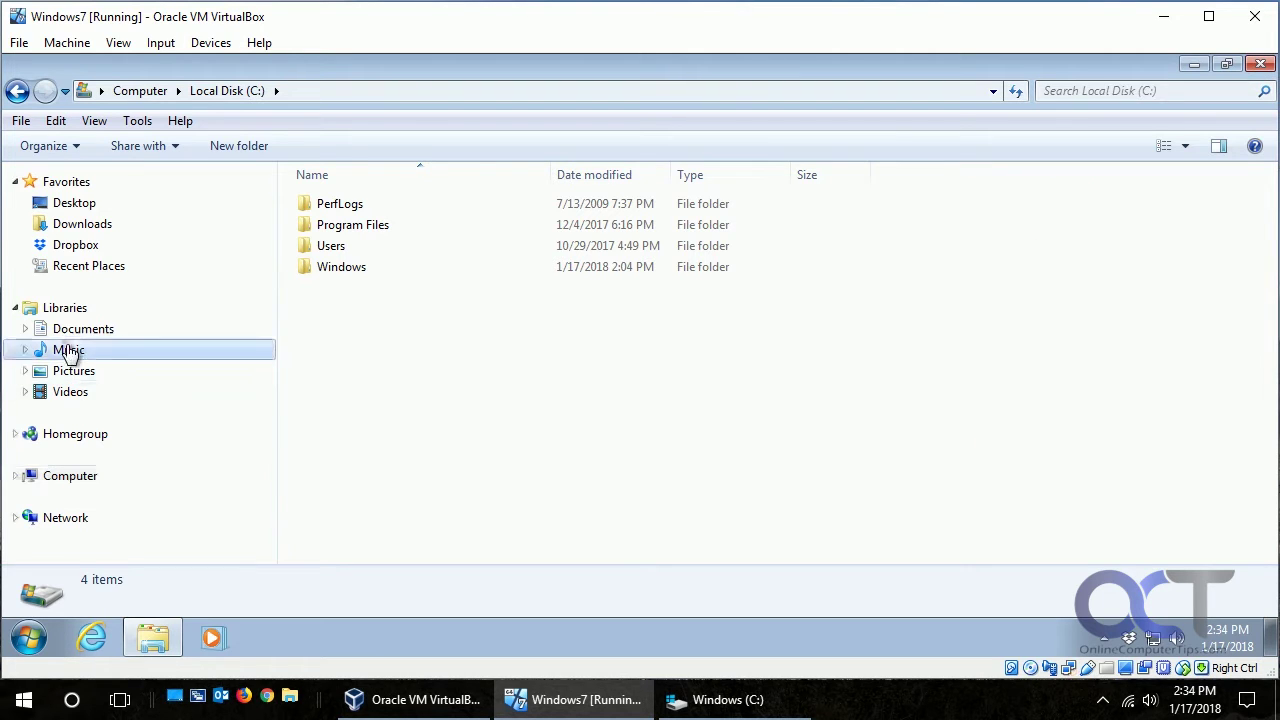
{"action": "left_click", "coordinate": [1132, 86]}
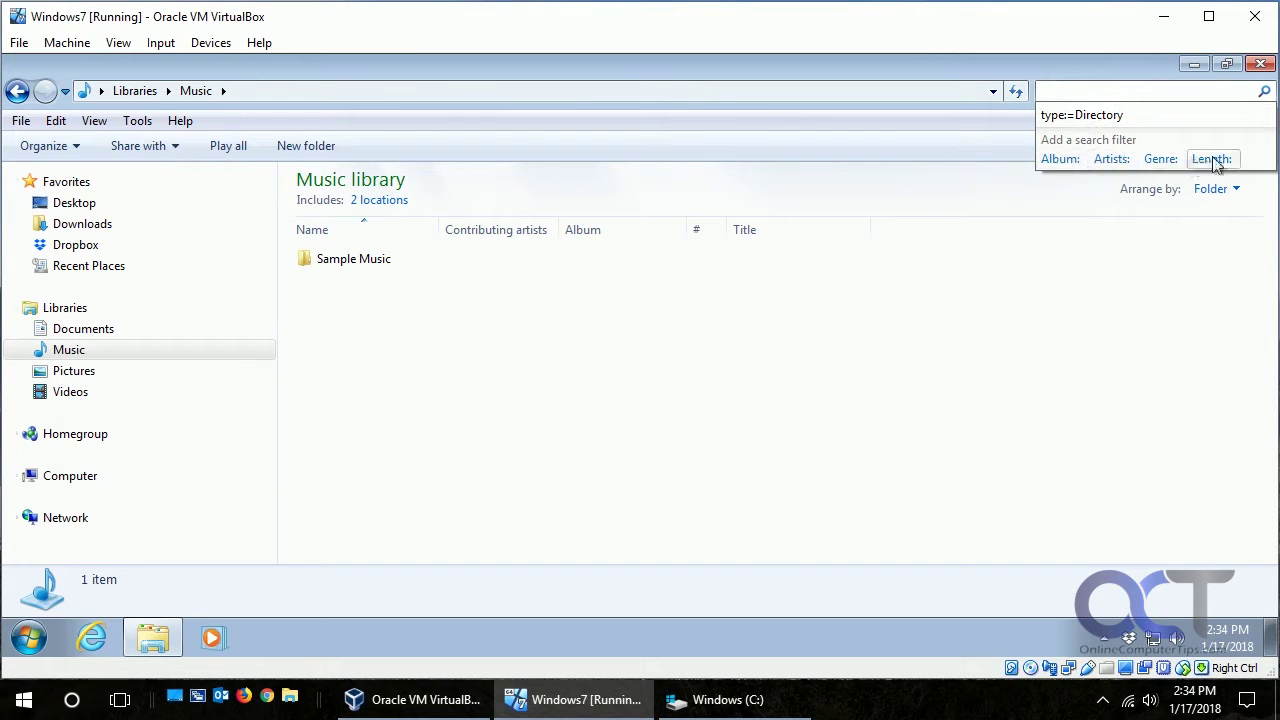
{"action": "left_click", "coordinate": [99, 372]}
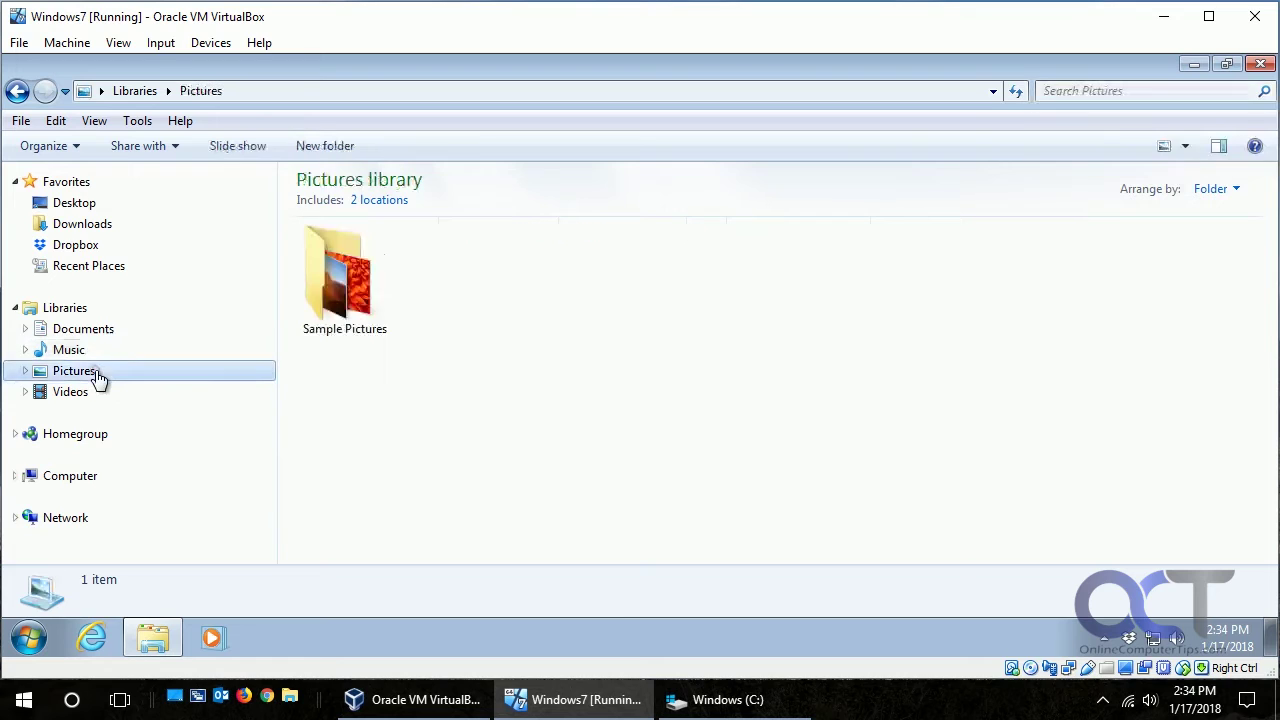
{"action": "left_click", "coordinate": [1110, 92]}
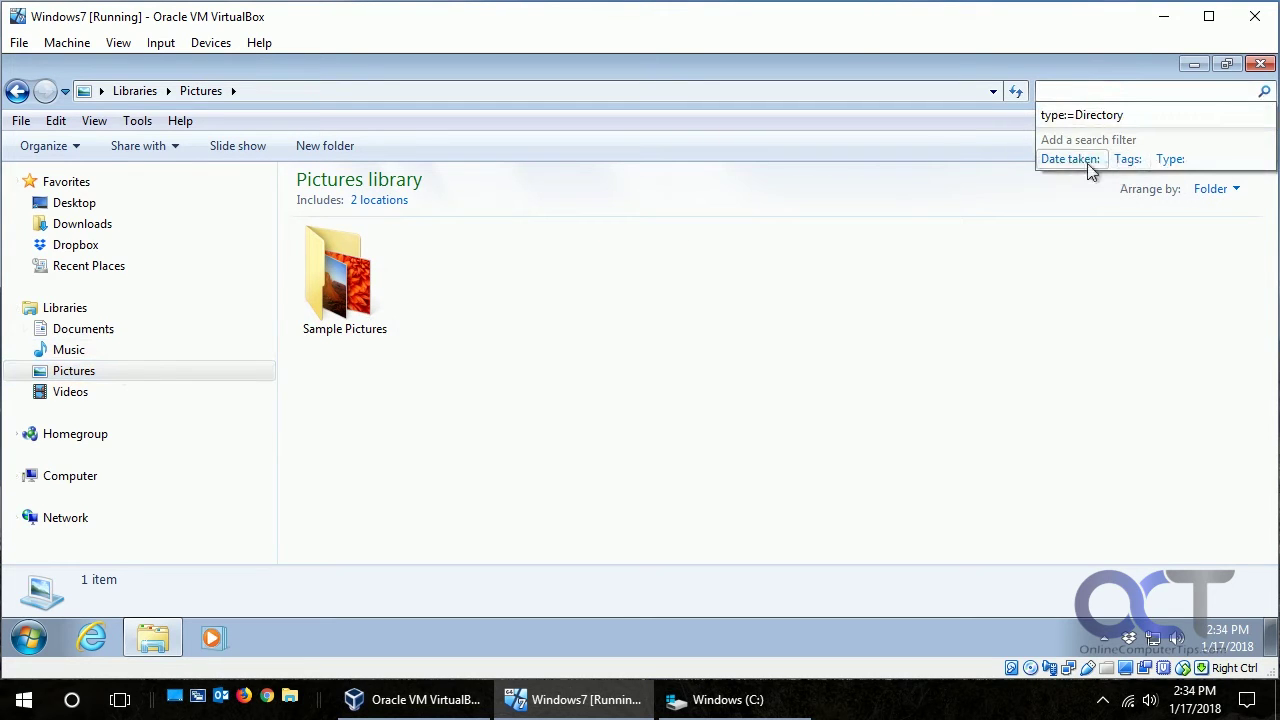
{"action": "left_click", "coordinate": [82, 396]}
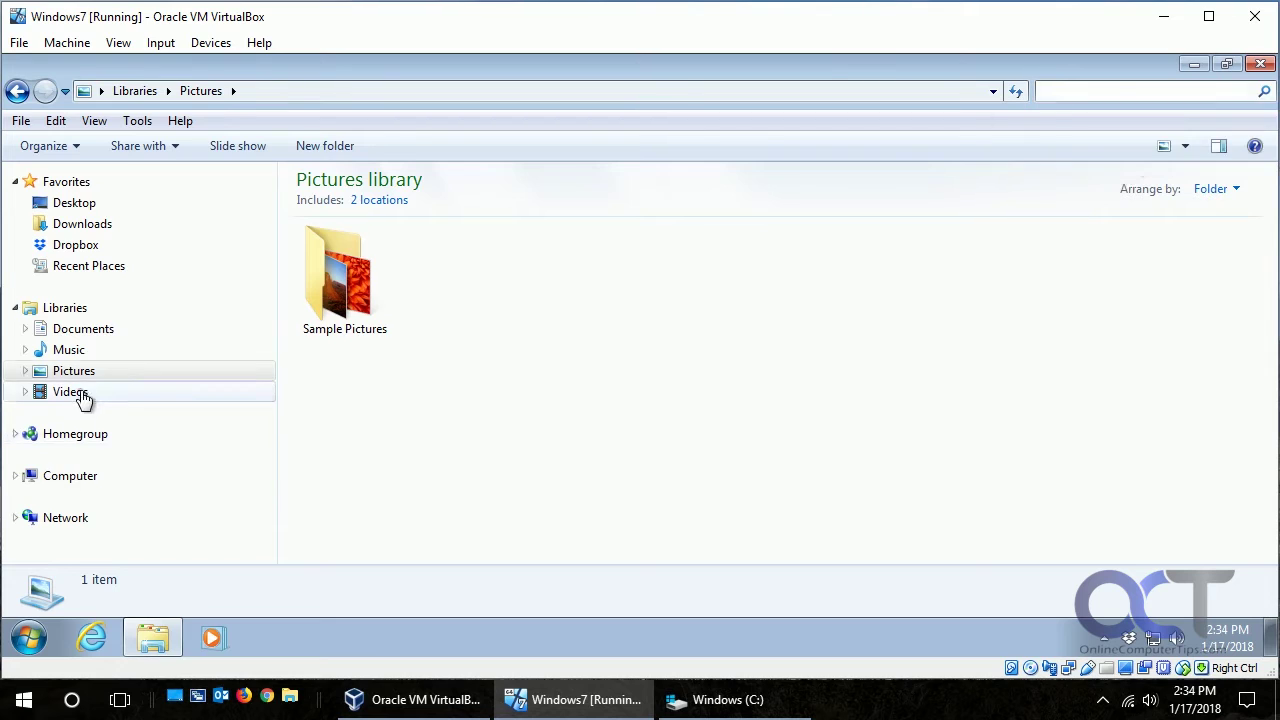
{"action": "left_click", "coordinate": [72, 393]}
{"action": "left_click", "coordinate": [1065, 92]}
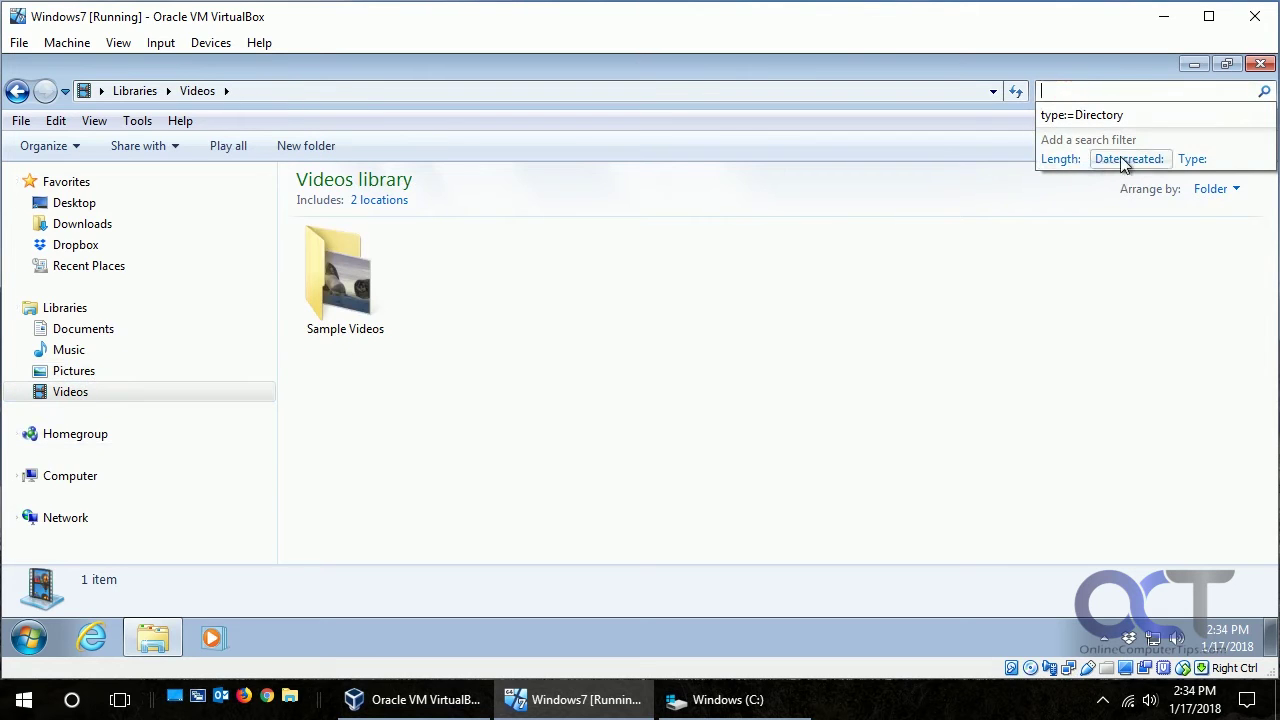
{"action": "left_click", "coordinate": [561, 375]}
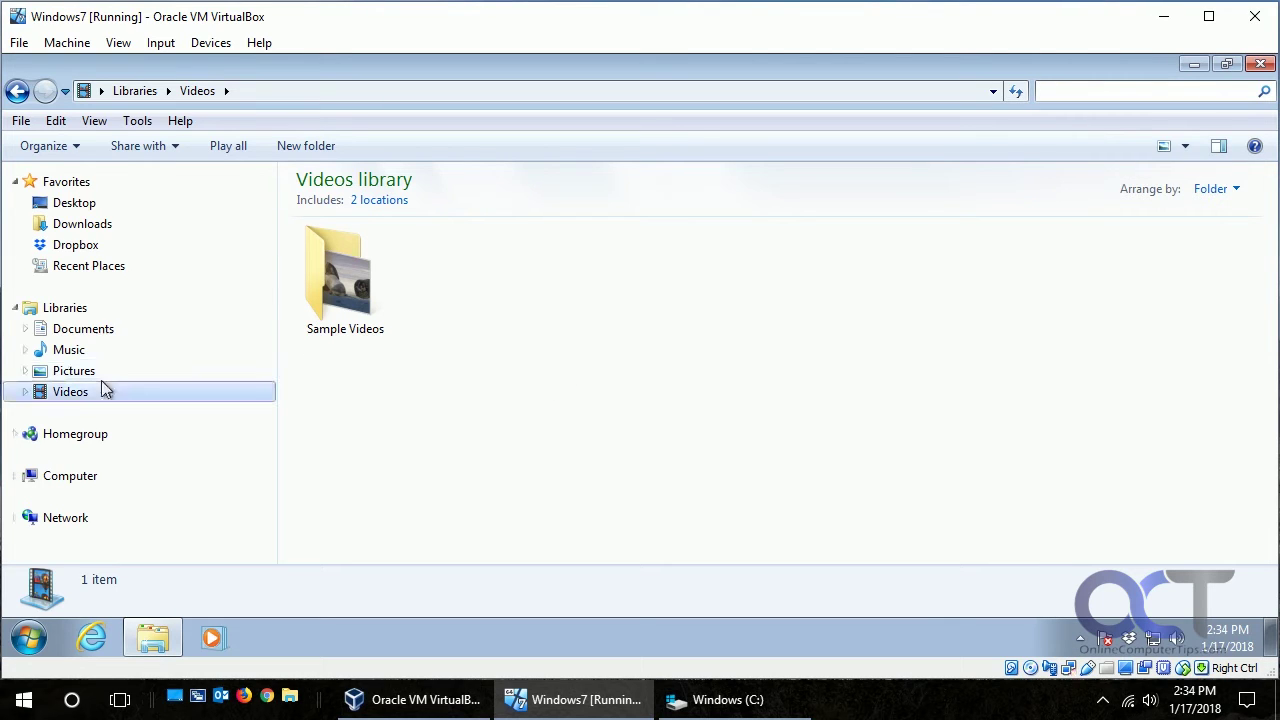
{"action": "left_click", "coordinate": [70, 394]}
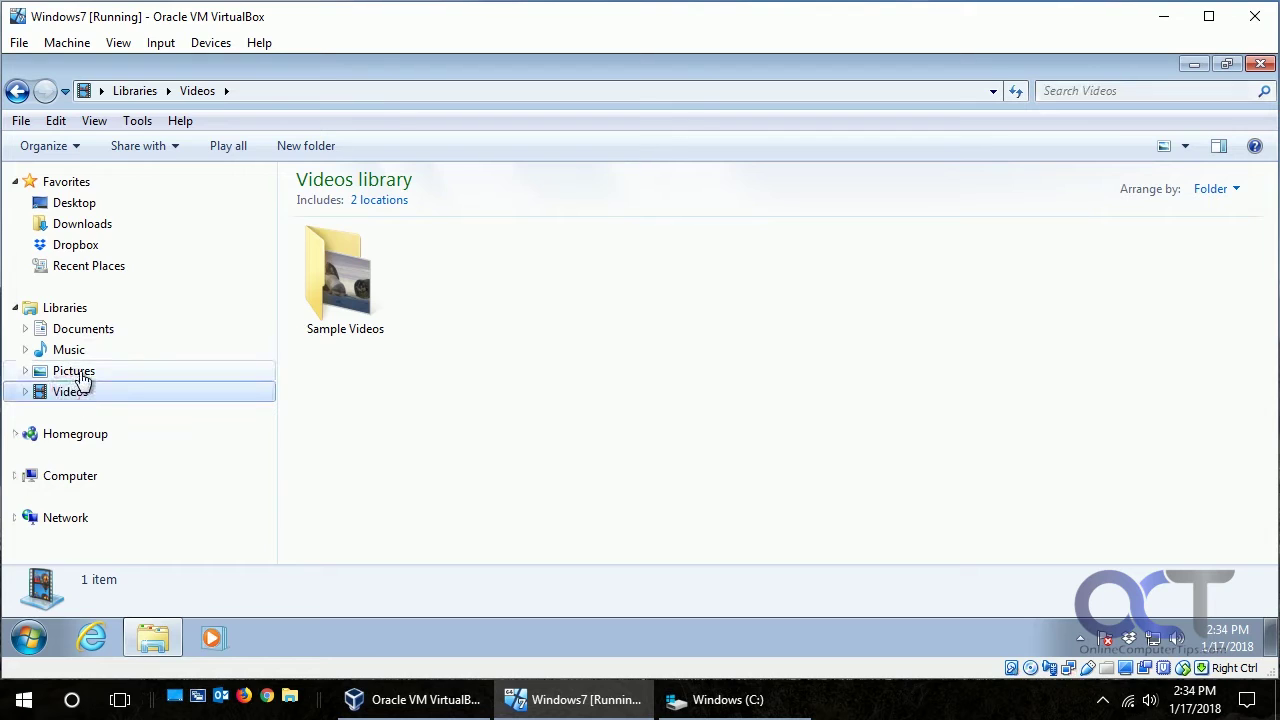
- Filter the Pictures library search to .jpg files, then bring the Windows 10 Windows (C:) window forward
{"action": "left_click", "coordinate": [80, 375]}
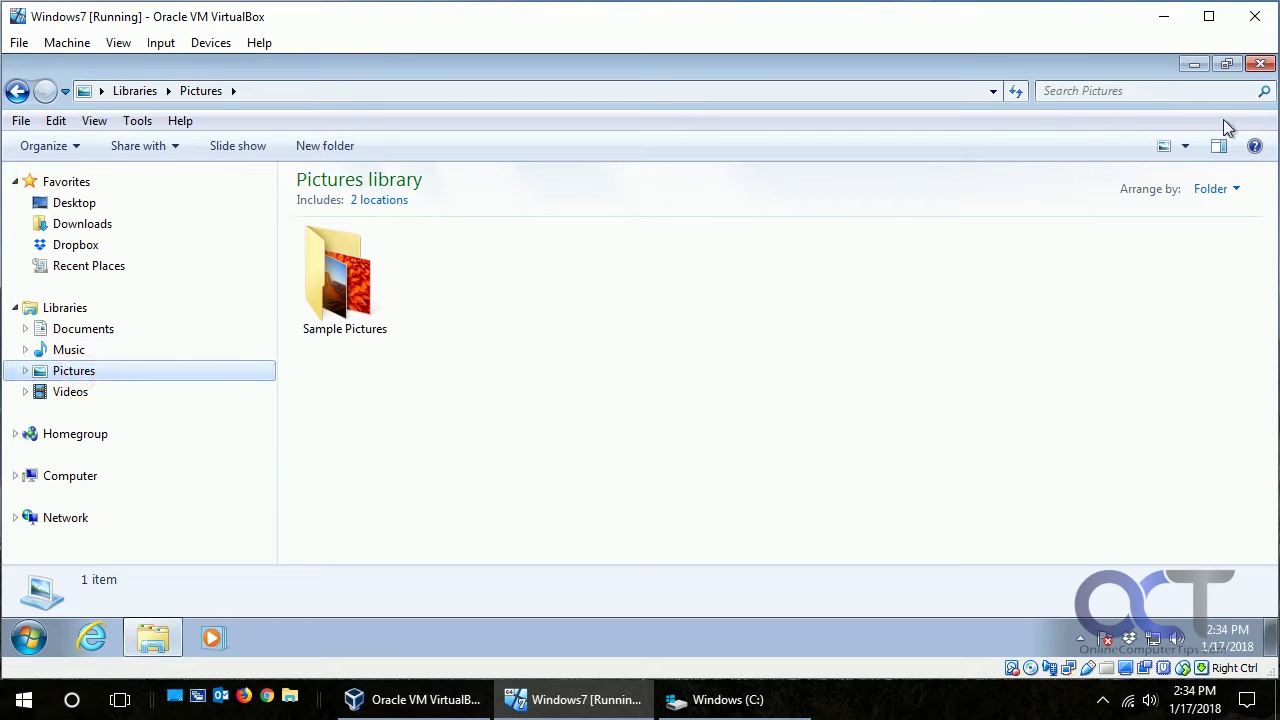
{"action": "left_click", "coordinate": [1198, 91]}
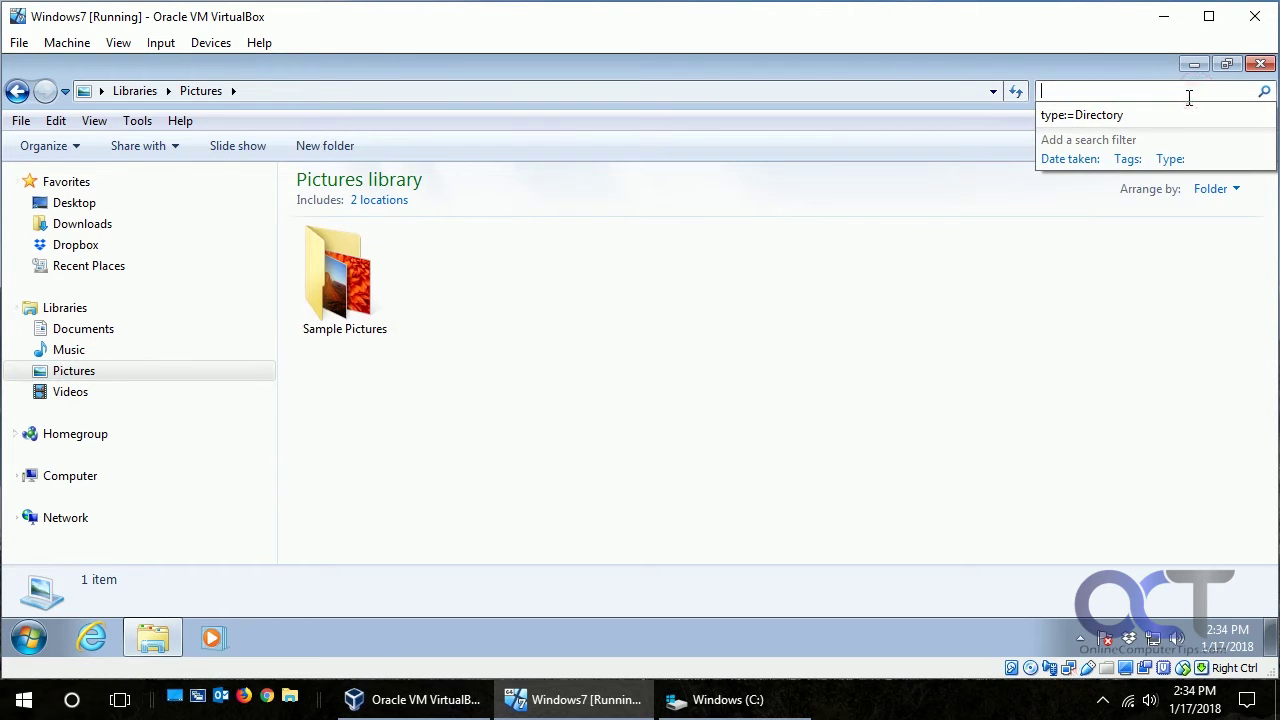
{"action": "left_click", "coordinate": [1170, 158]}
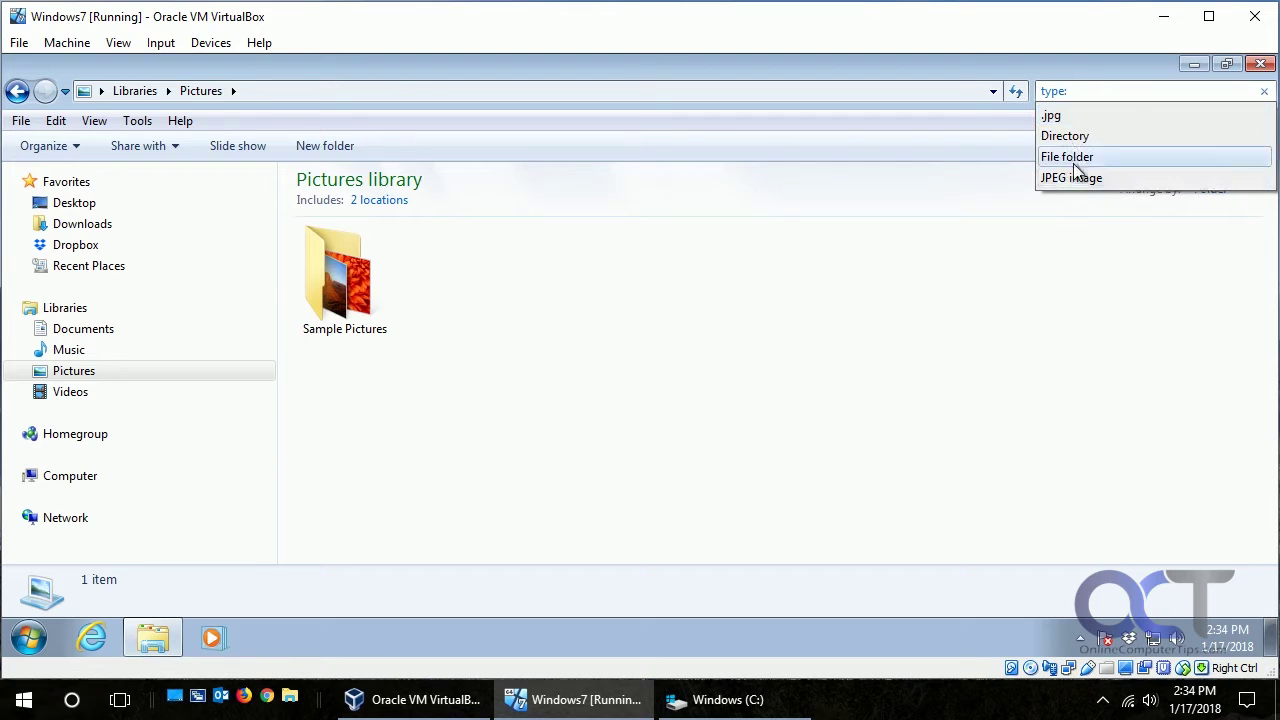
{"action": "left_click", "coordinate": [1086, 117]}
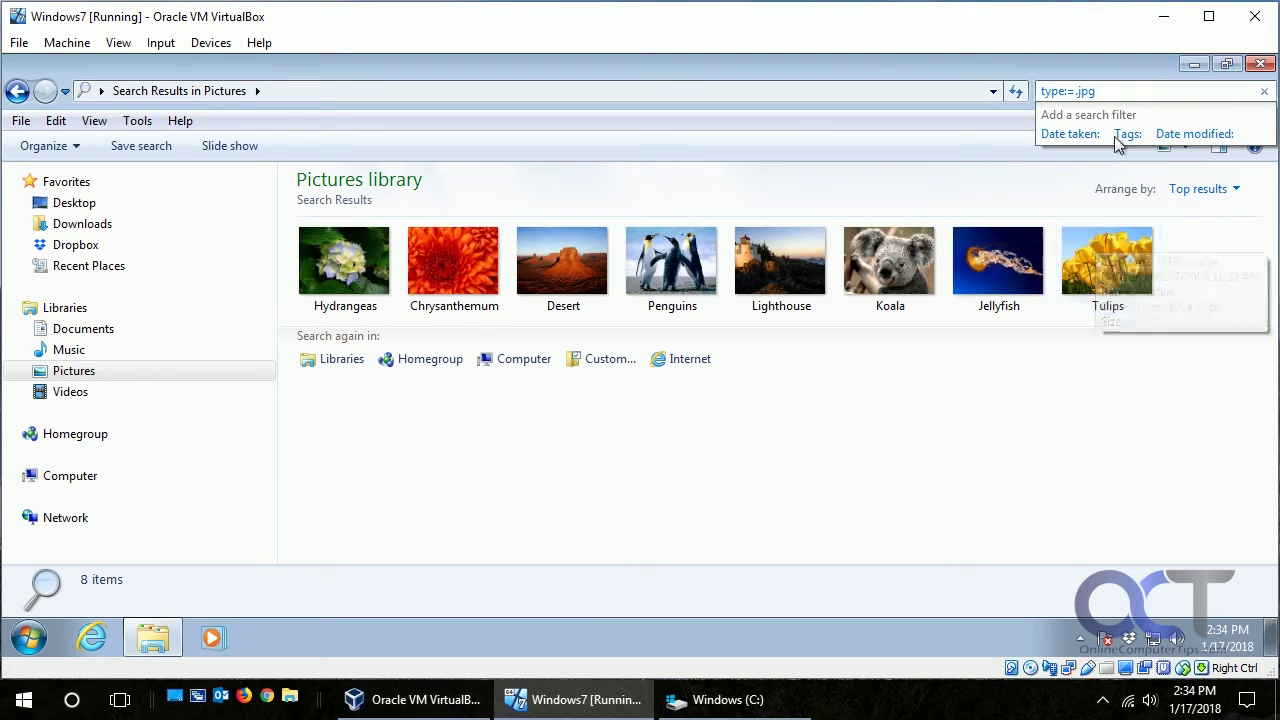
{"action": "left_click", "coordinate": [1124, 93]}
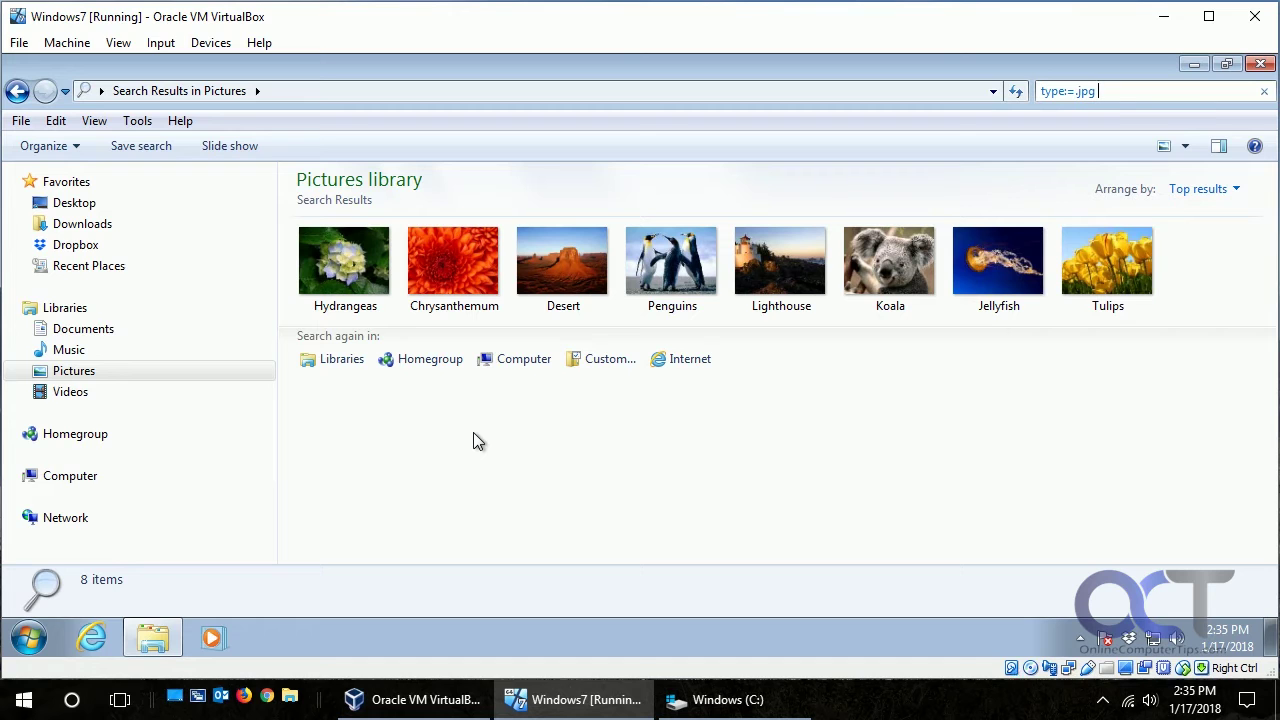
{"action": "left_click", "coordinate": [732, 699]}
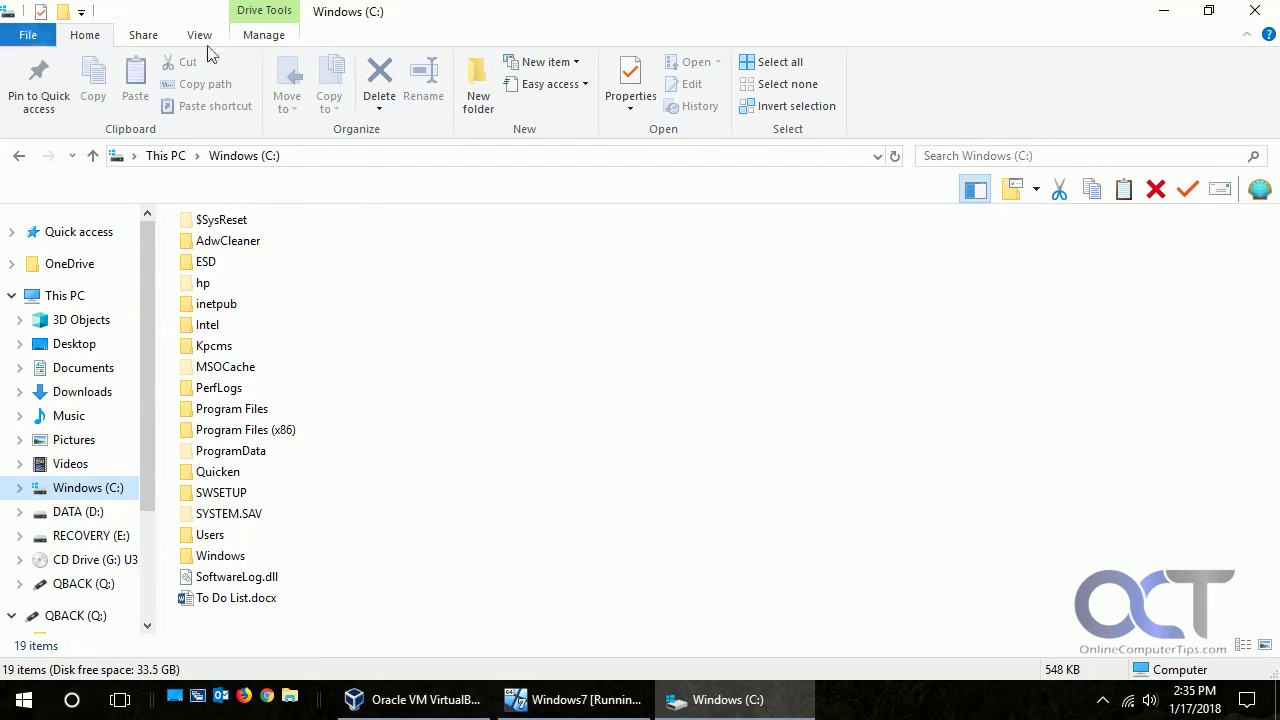
- Cycle through the Share, View and Manage ribbon tabs, ending on View
{"action": "left_click", "coordinate": [143, 35]}
{"action": "left_click", "coordinate": [190, 36]}
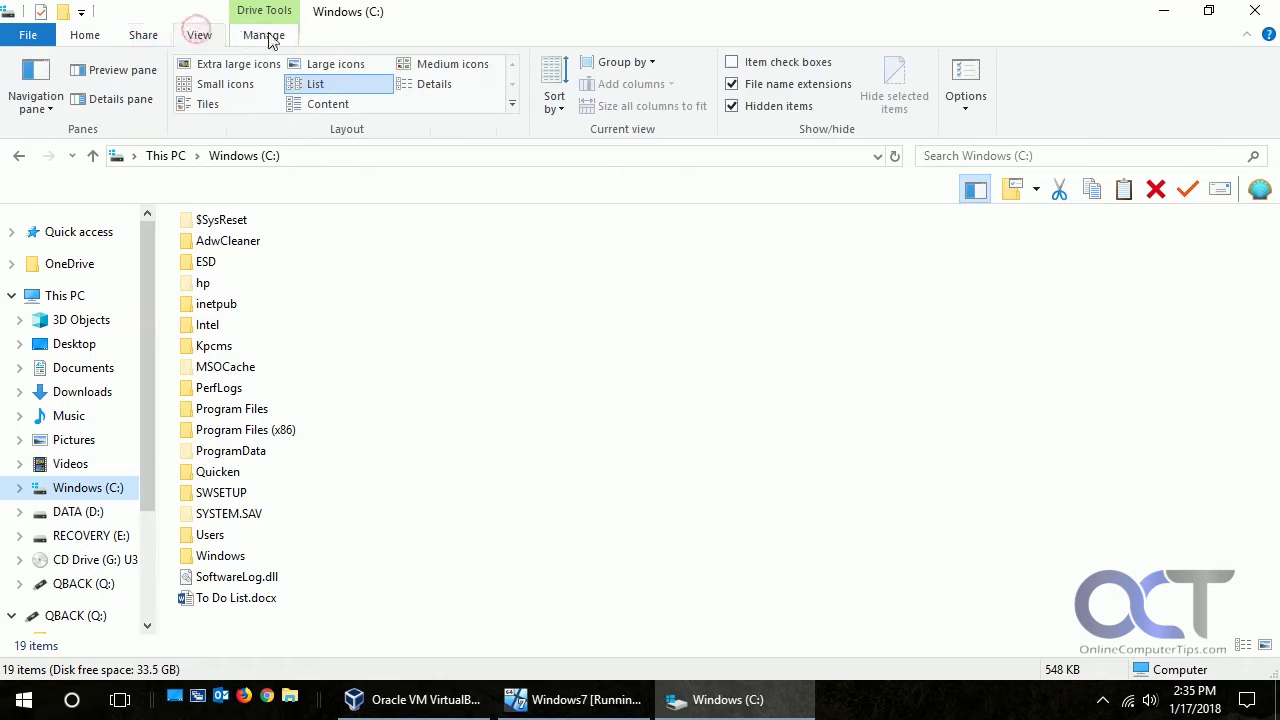
{"action": "left_click", "coordinate": [143, 35]}
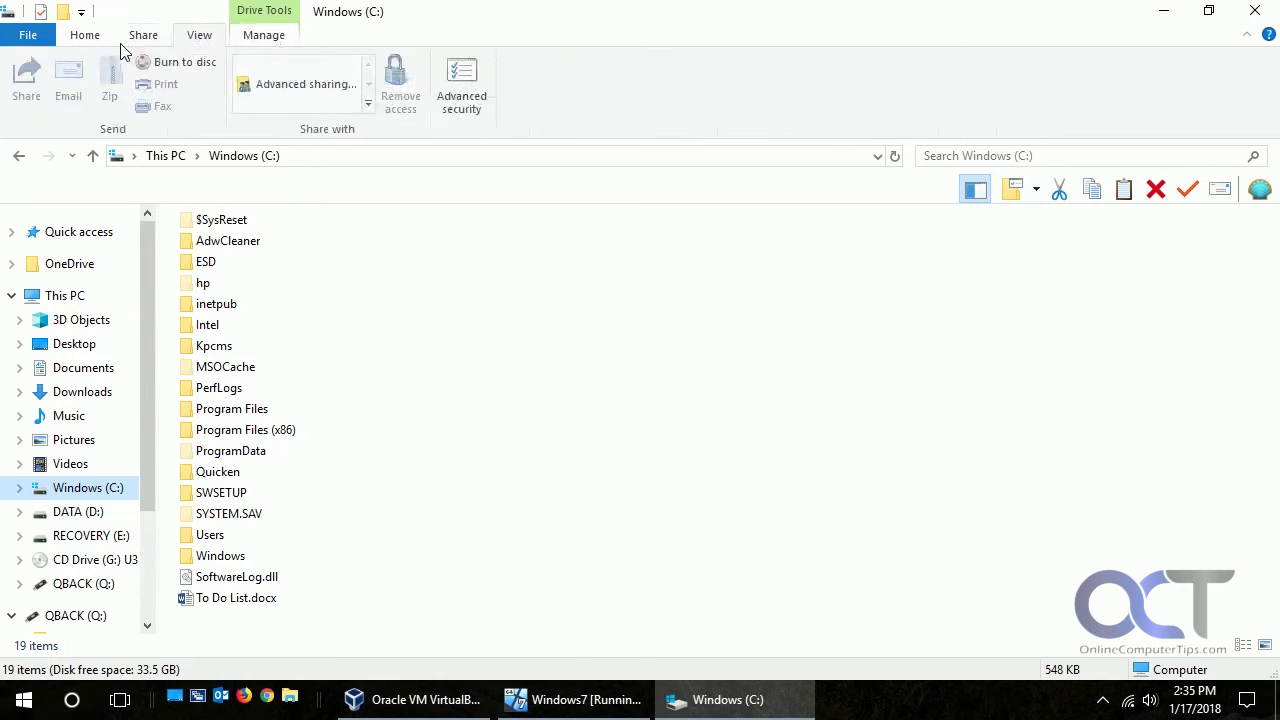
{"action": "left_click", "coordinate": [199, 35]}
{"action": "left_click", "coordinate": [257, 37]}
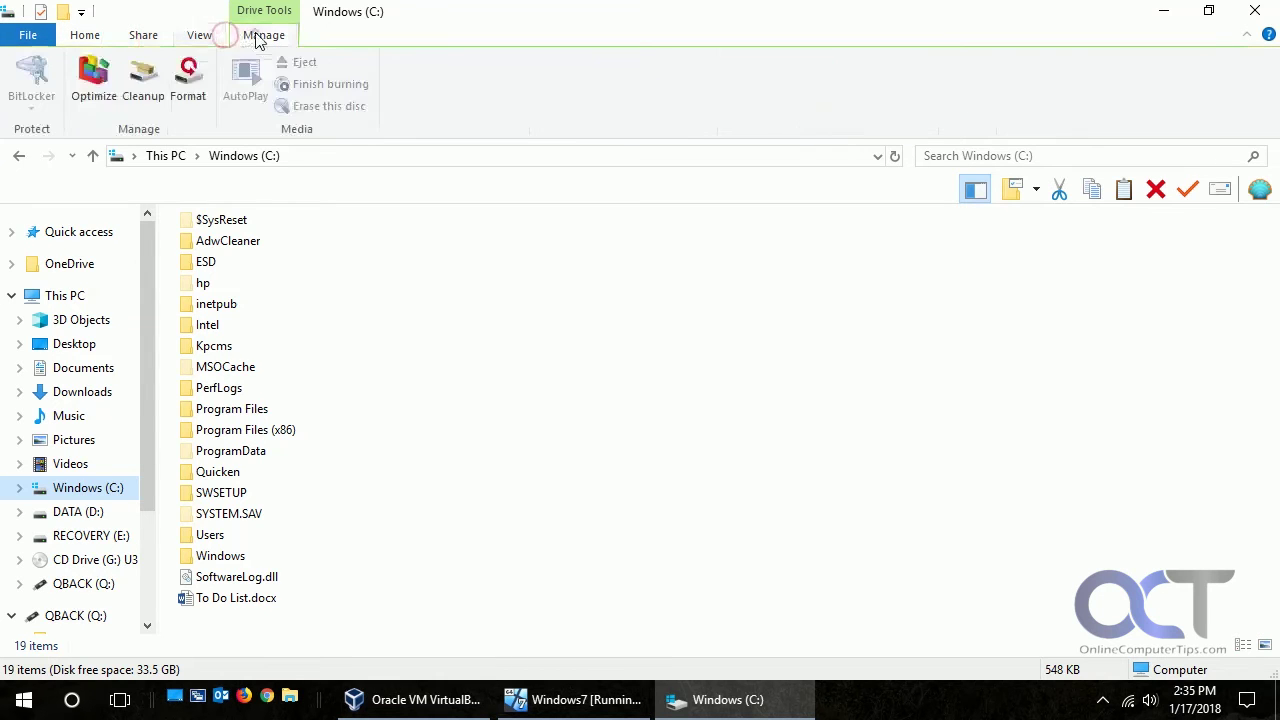
{"action": "left_click", "coordinate": [197, 35]}
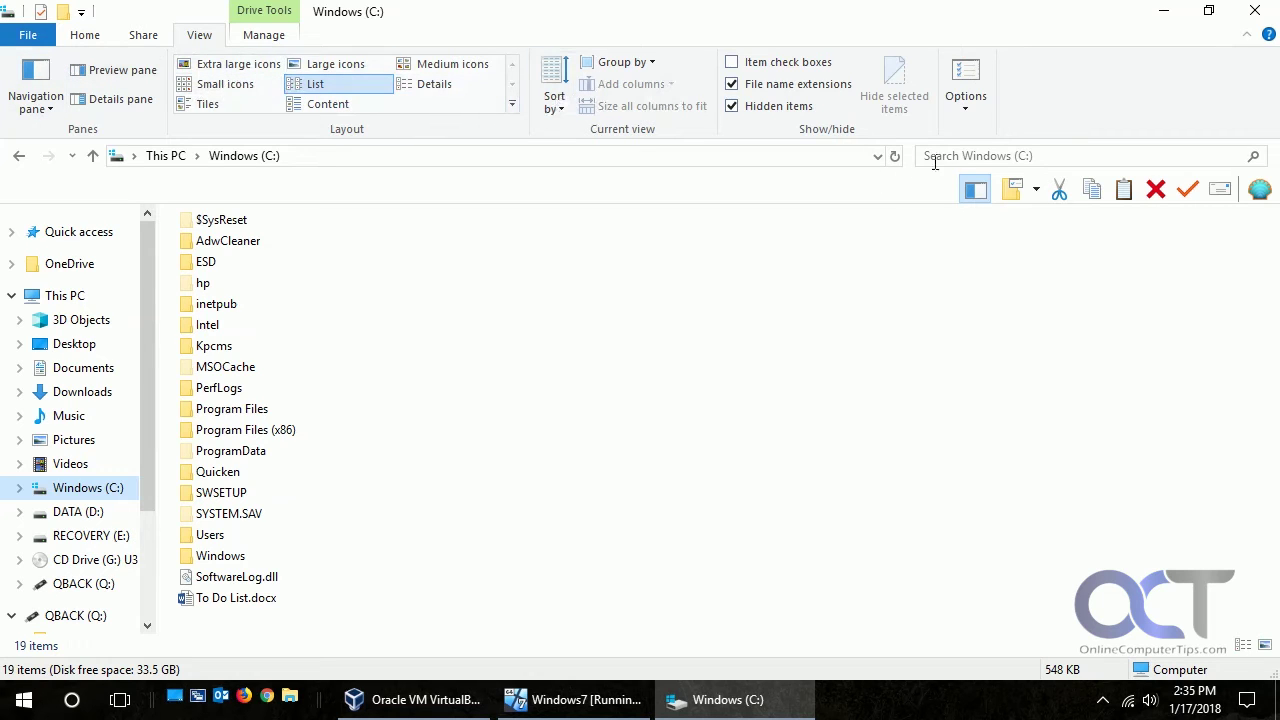
- Search Windows (C:) for 'dog', expand the drive in the folder tree, then cancel the search
{"action": "left_click", "coordinate": [994, 156]}
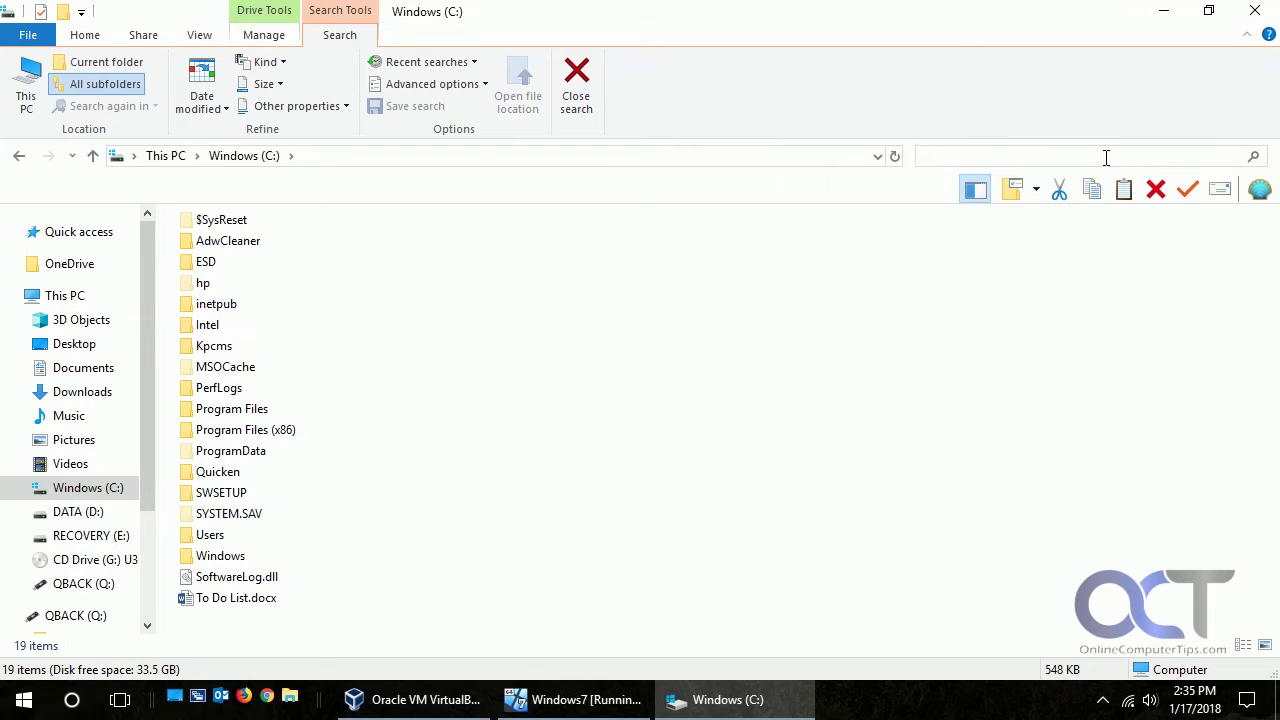
{"action": "type", "text": "dog"}
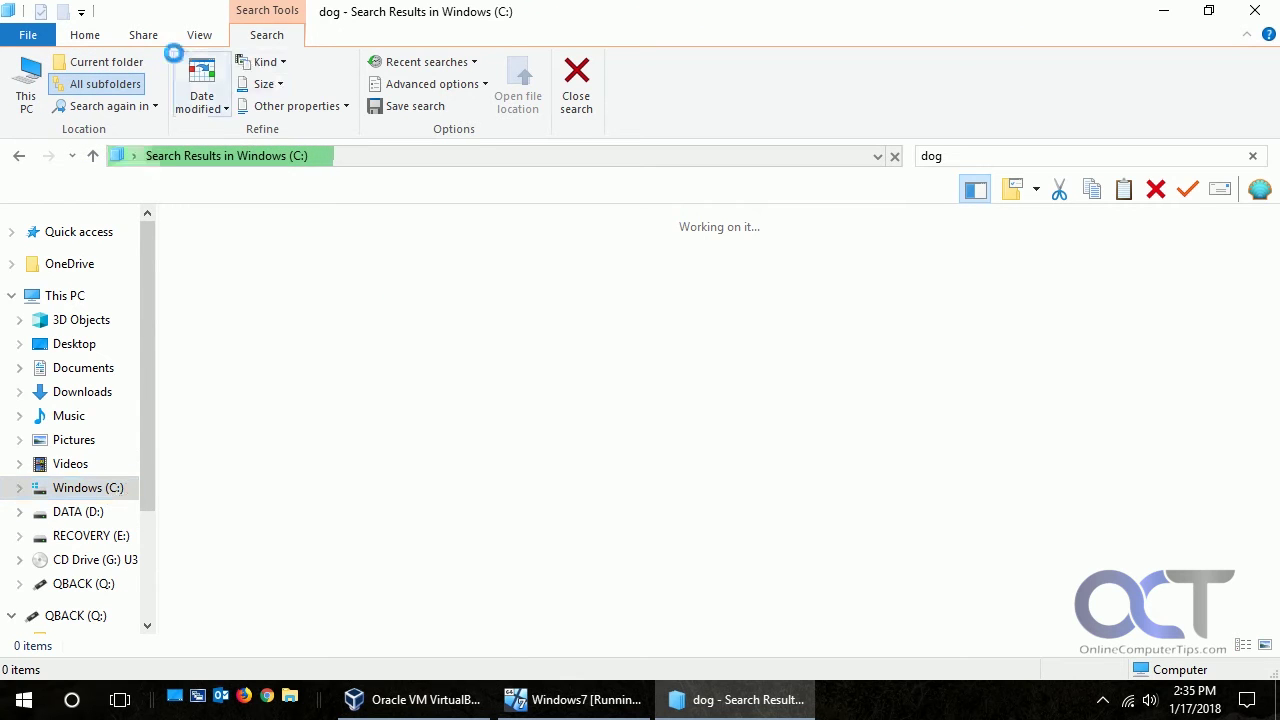
{"action": "left_click", "coordinate": [21, 487]}
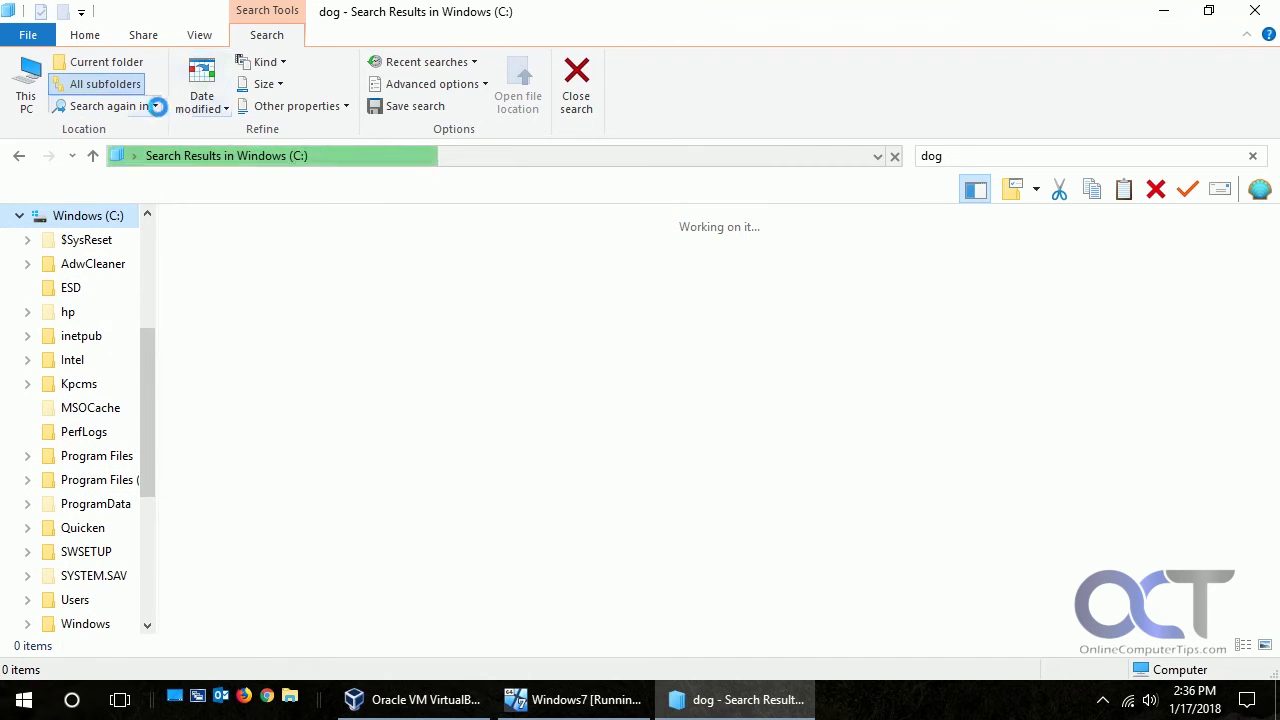
{"action": "left_click", "coordinate": [157, 106]}
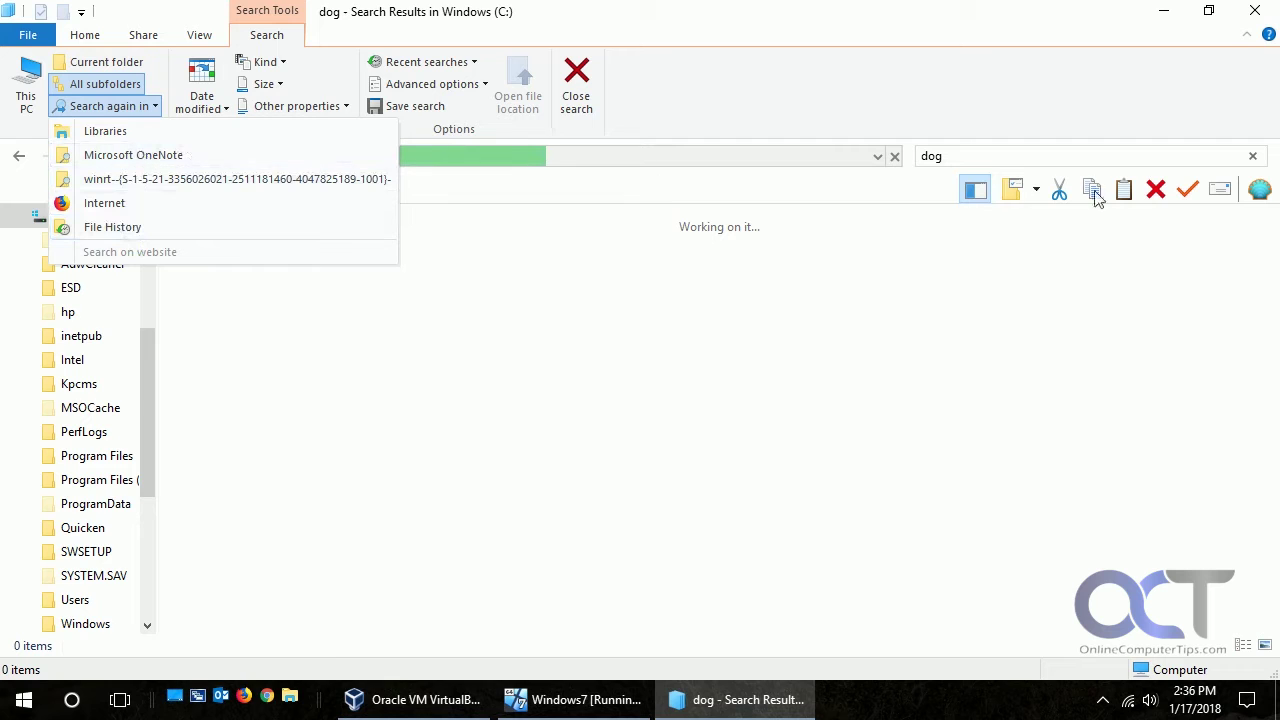
{"action": "left_click", "coordinate": [890, 158]}
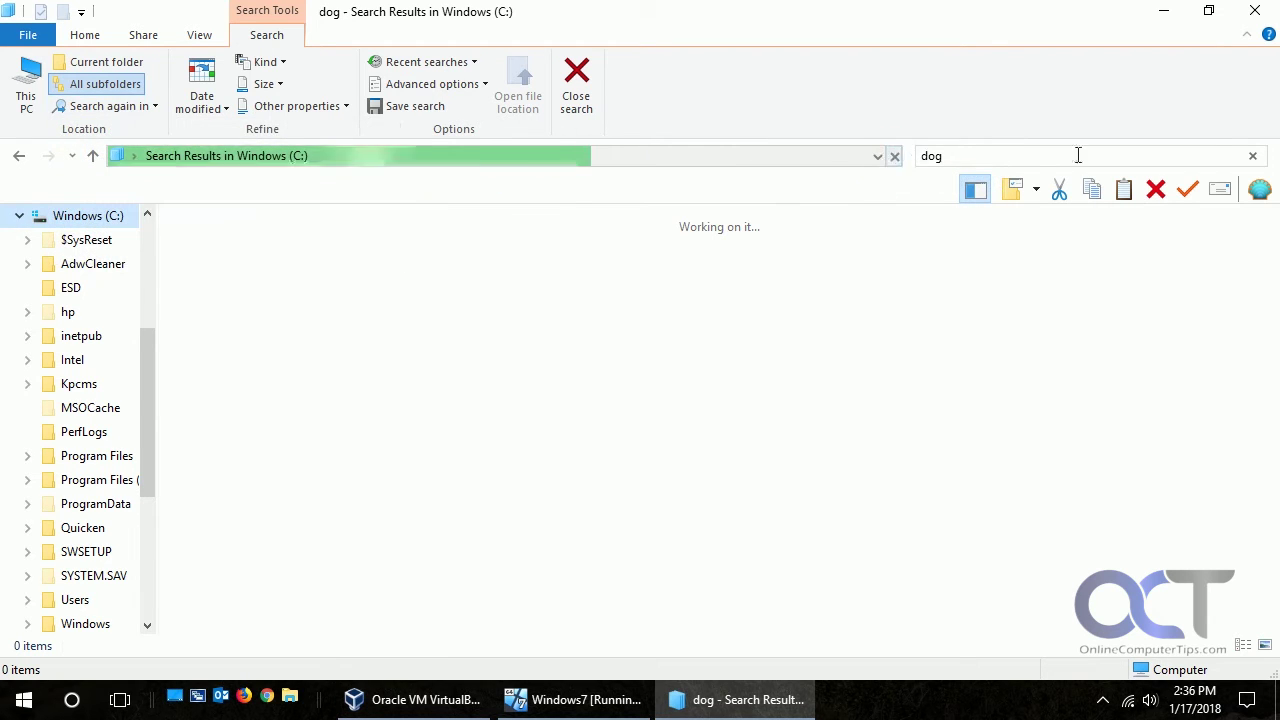
{"action": "left_click", "coordinate": [1254, 156]}
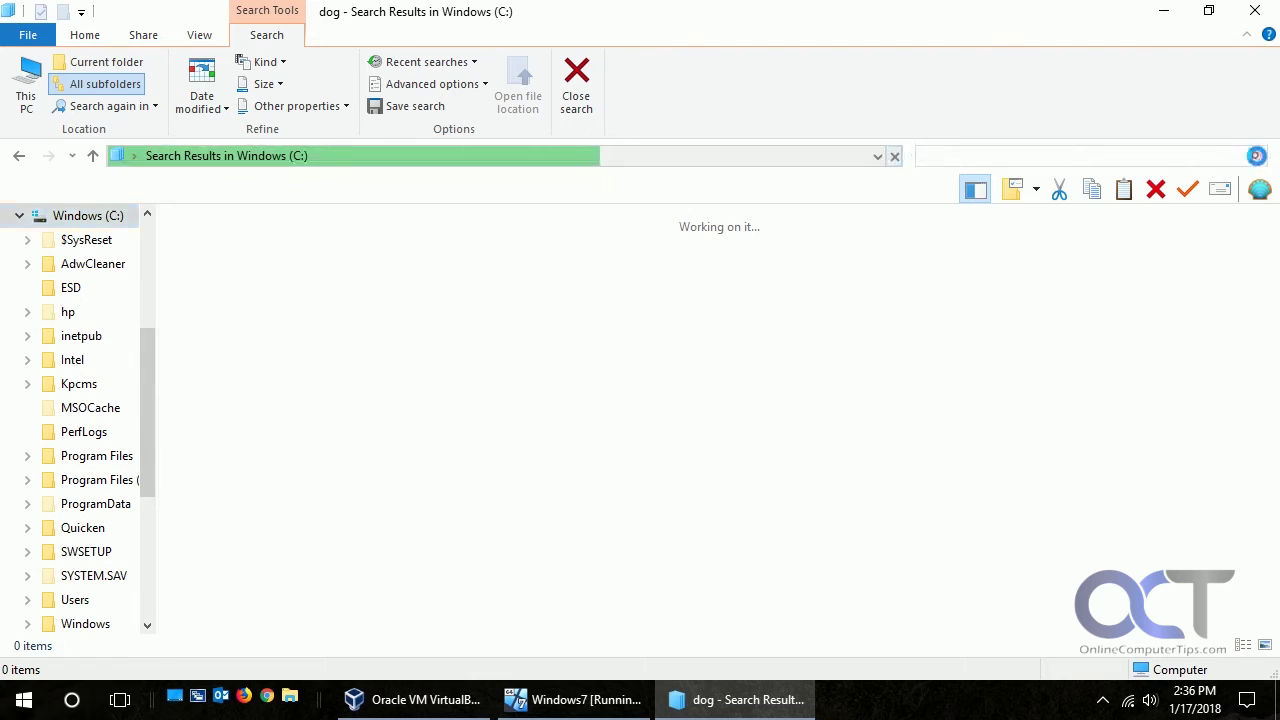
{"action": "left_click", "coordinate": [218, 108]}
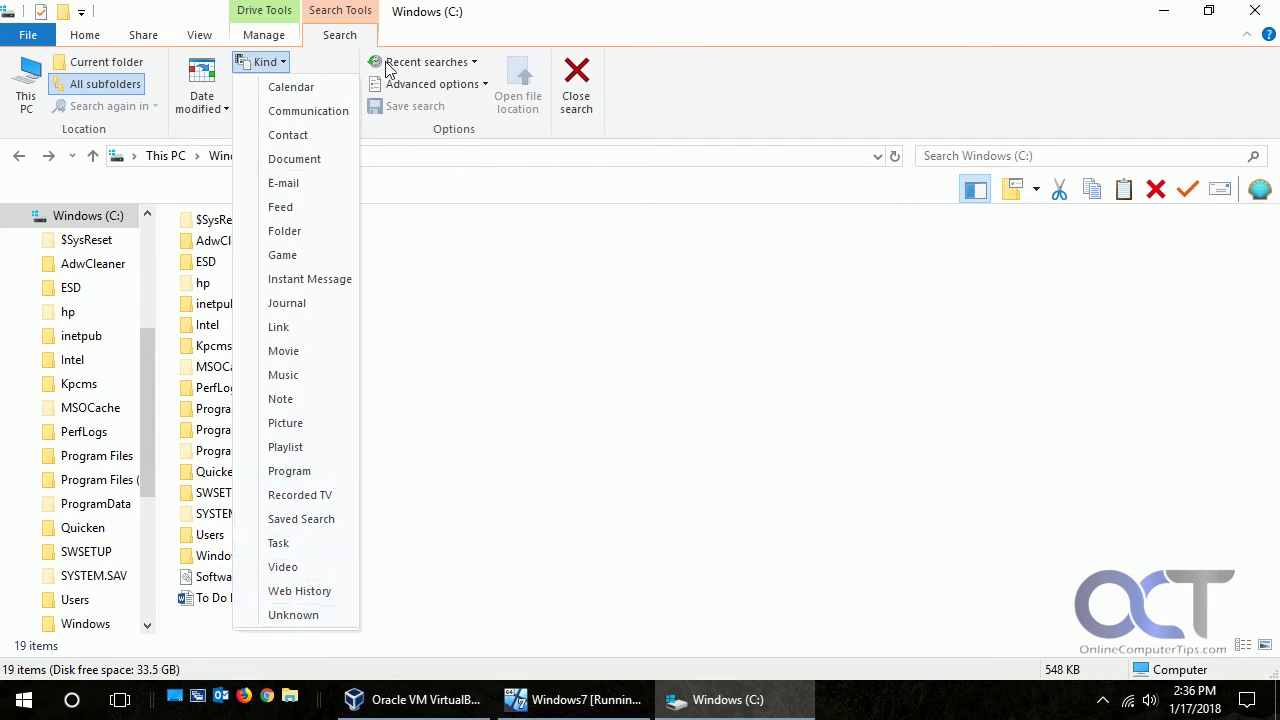
{"action": "left_click", "coordinate": [538, 29]}
{"action": "left_click", "coordinate": [279, 86]}
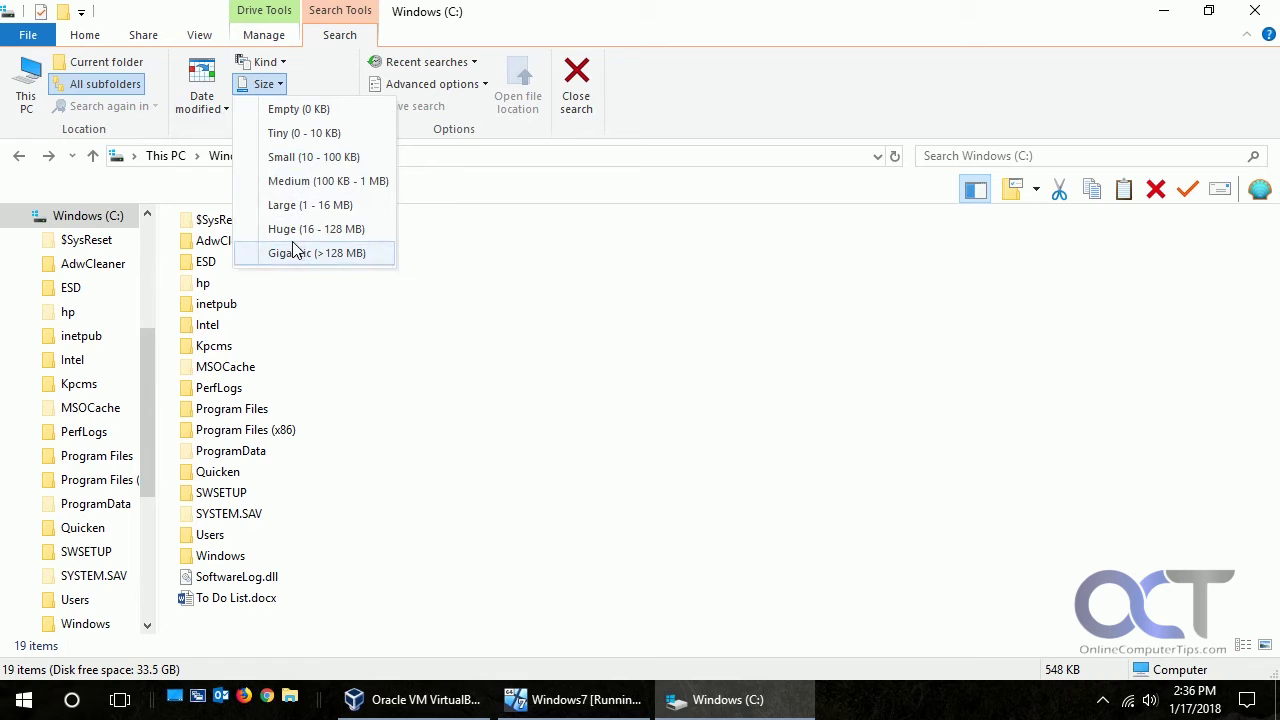
{"action": "left_click", "coordinate": [632, 18]}
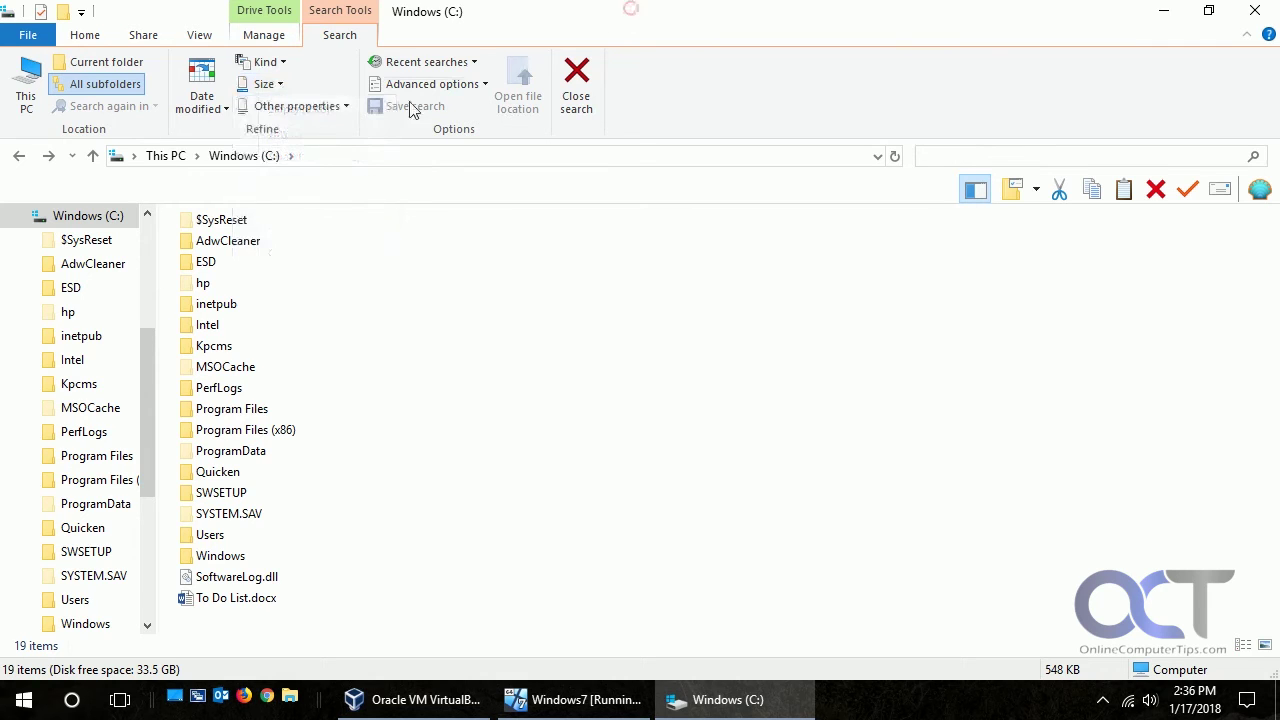
{"action": "left_click", "coordinate": [344, 107]}
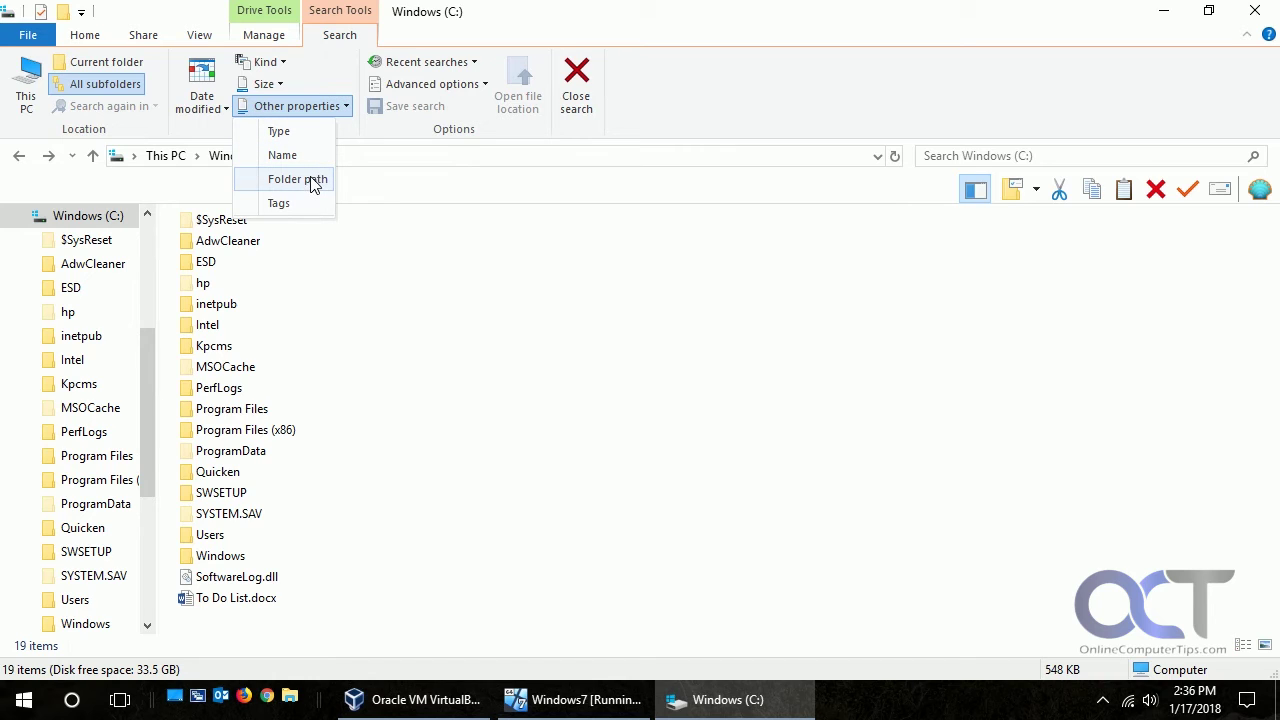
{"action": "left_click", "coordinate": [548, 28]}
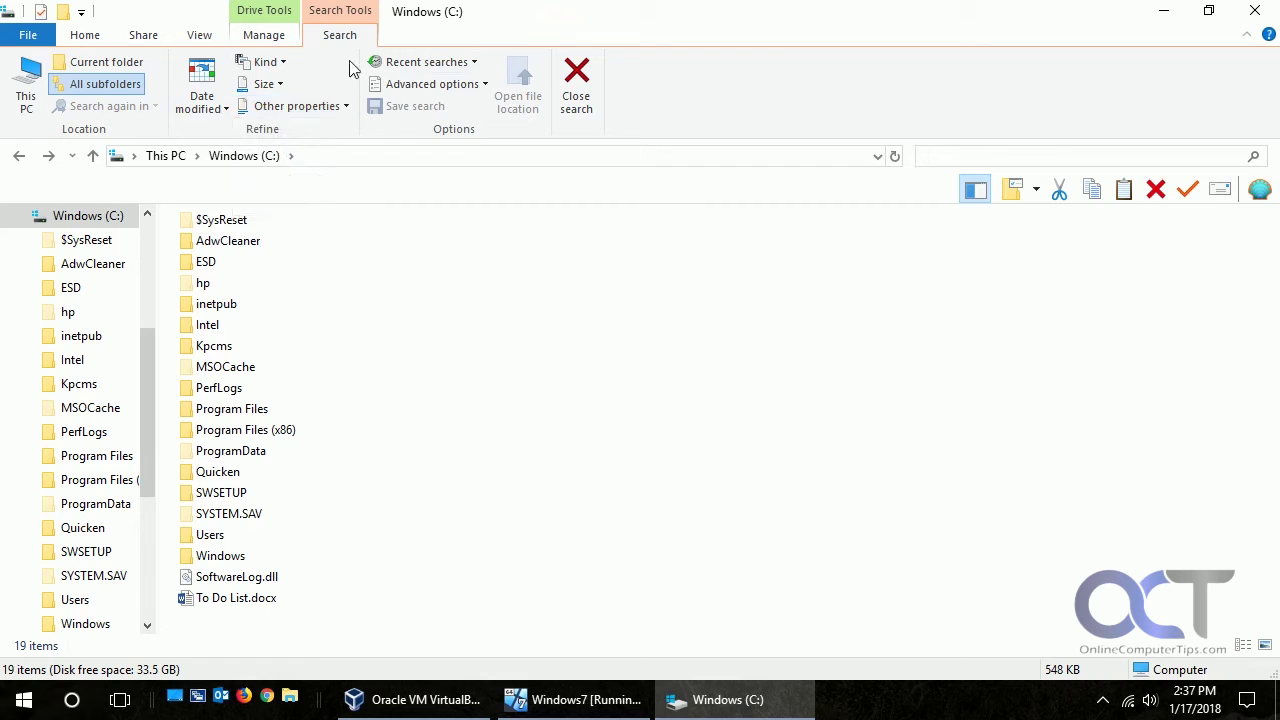
{"action": "left_click", "coordinate": [460, 63]}
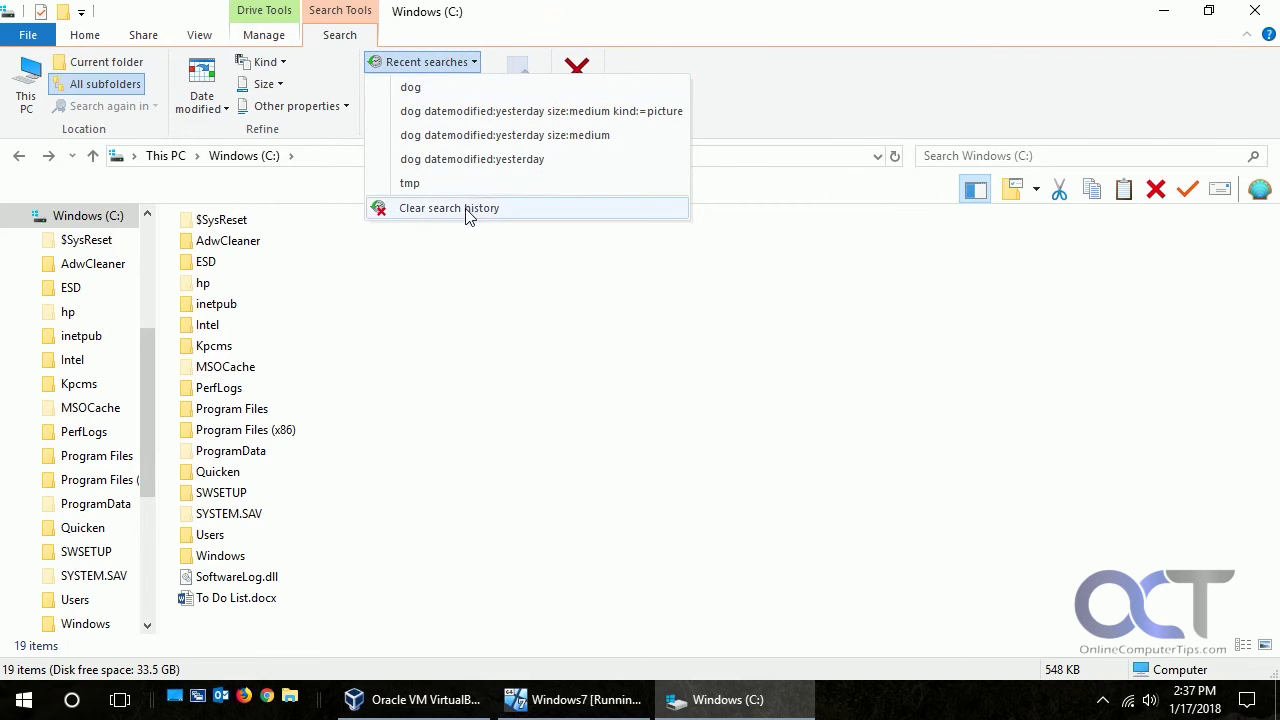
{"action": "left_click", "coordinate": [470, 62]}
{"action": "left_click", "coordinate": [471, 85]}
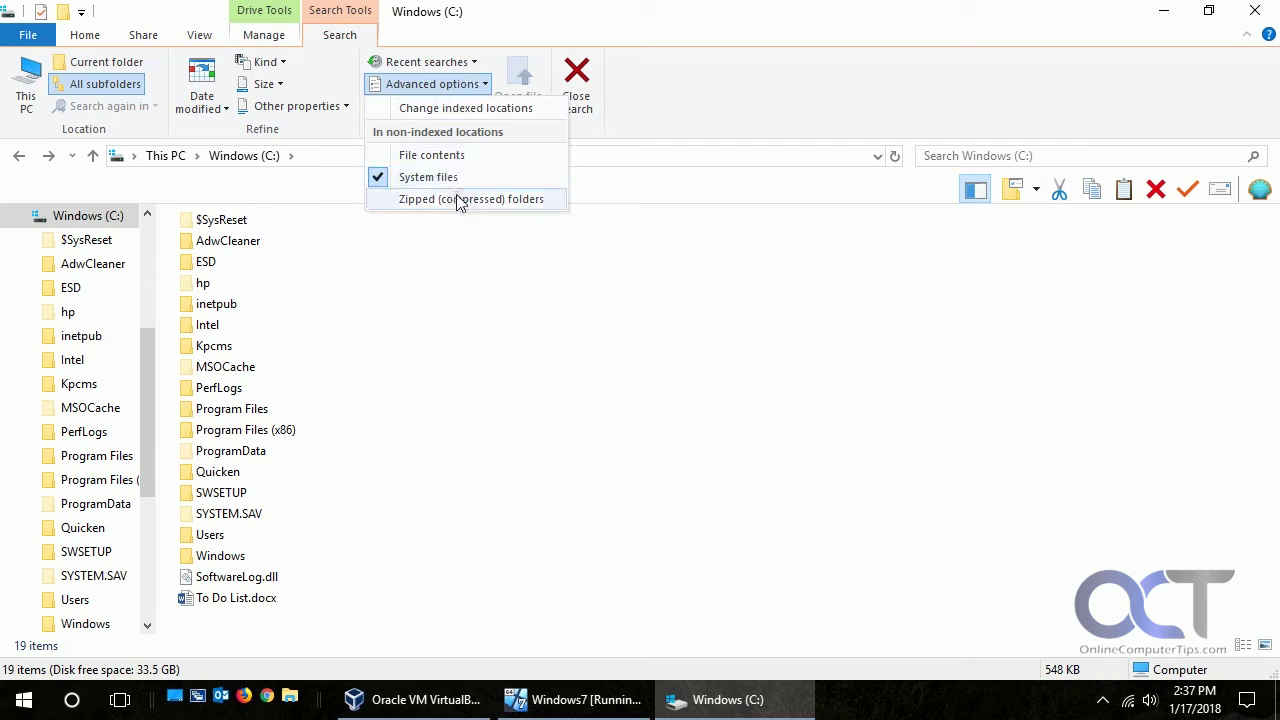
{"action": "left_click", "coordinate": [458, 110]}
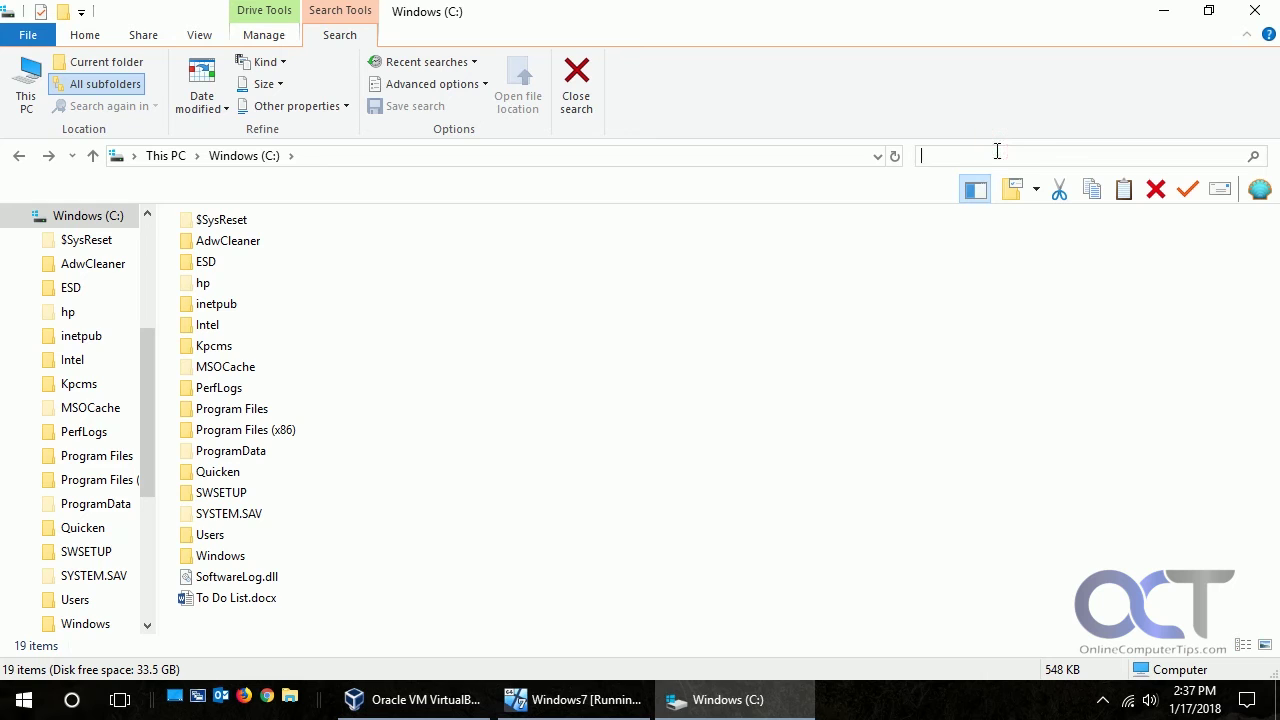
{"action": "type", "text": "notepad"}
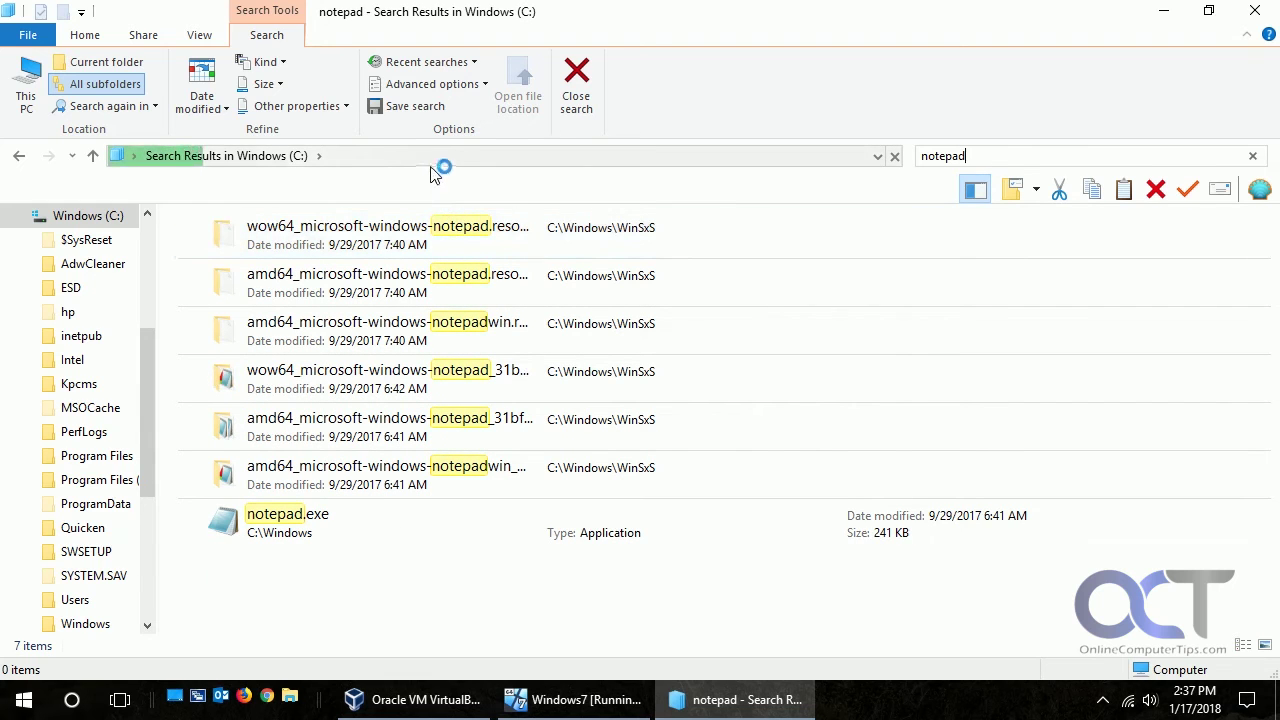
{"action": "left_click", "coordinate": [739, 238]}
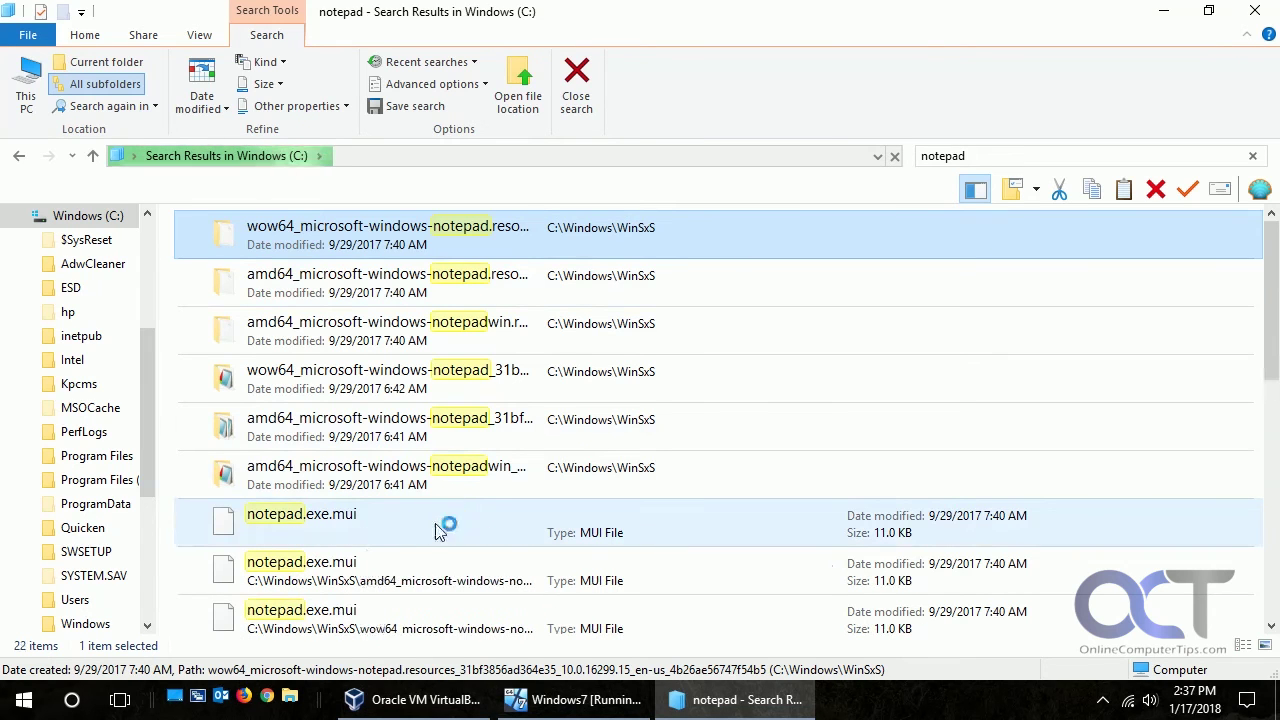
{"action": "left_click", "coordinate": [436, 524]}
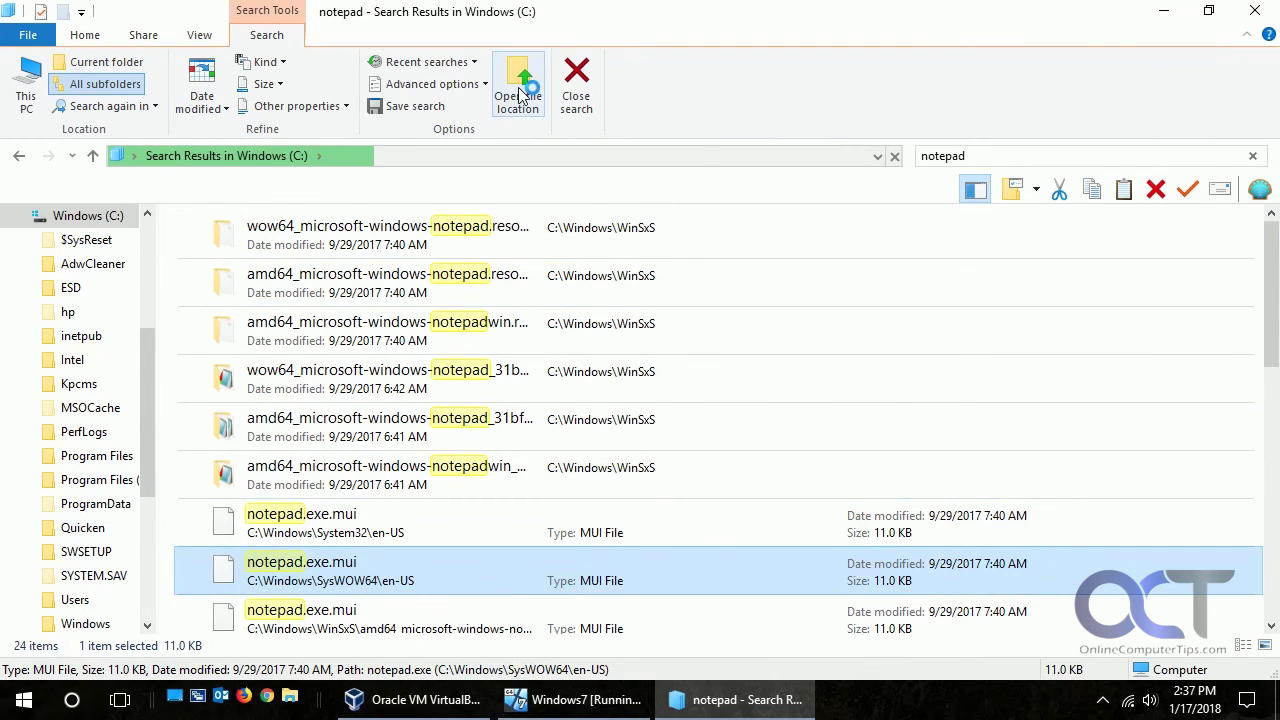
{"action": "left_click", "coordinate": [518, 95]}
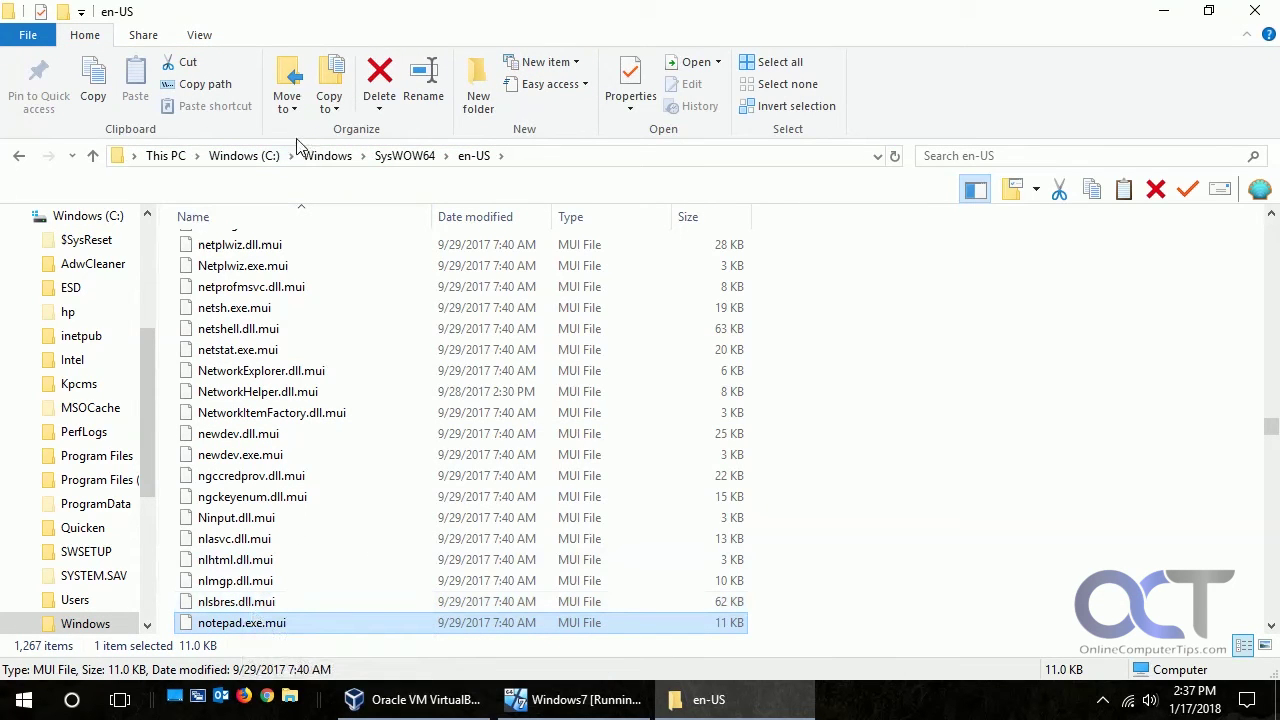
{"action": "left_click", "coordinate": [20, 157]}
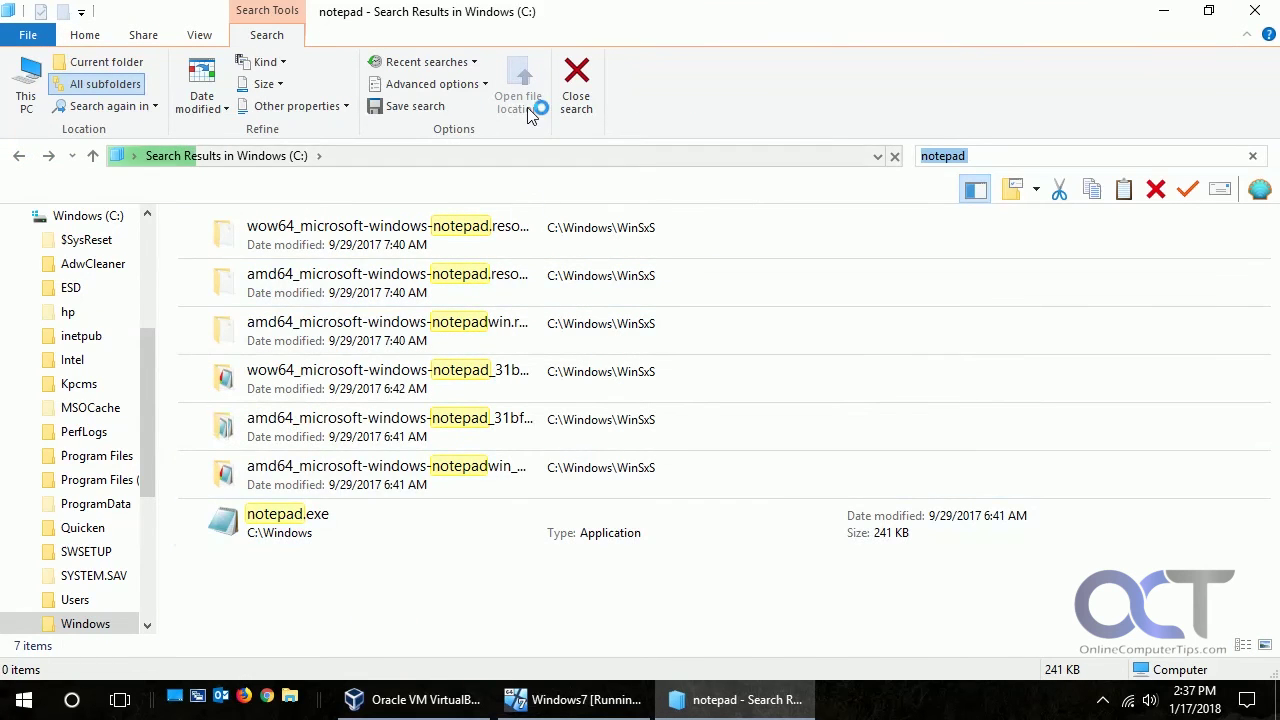
{"action": "left_click", "coordinate": [420, 106]}
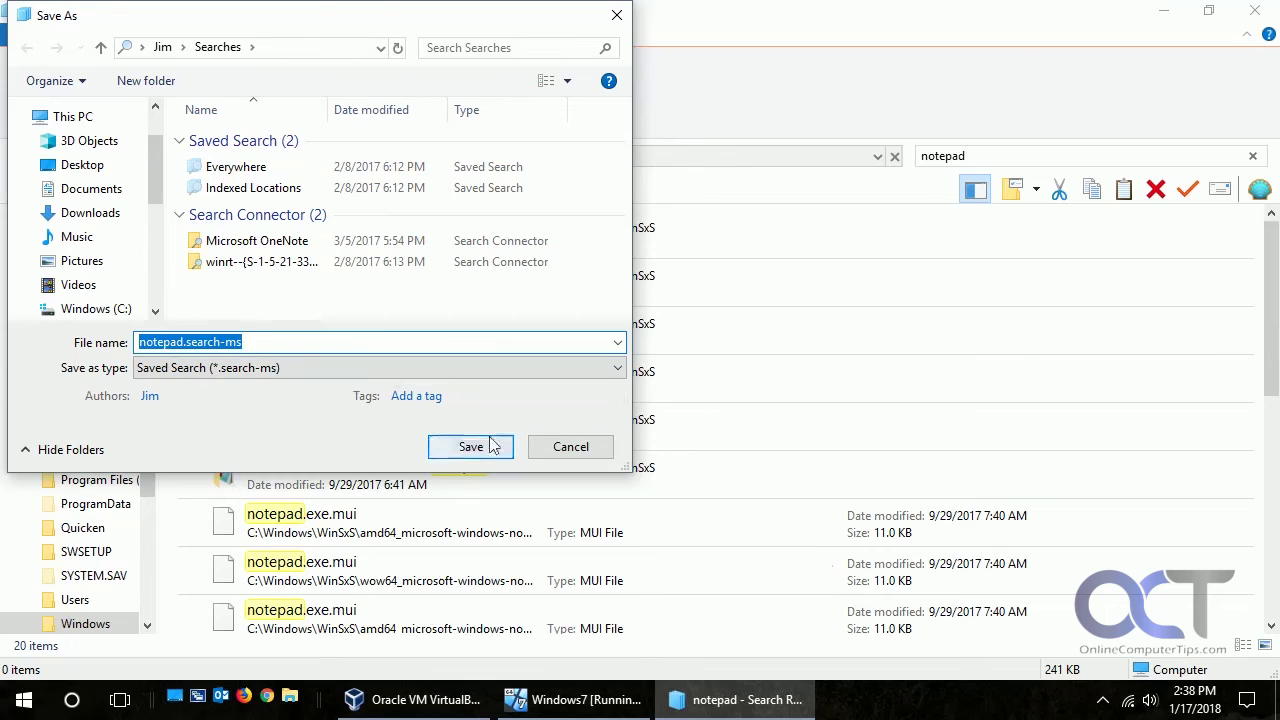
{"action": "left_click", "coordinate": [568, 447]}
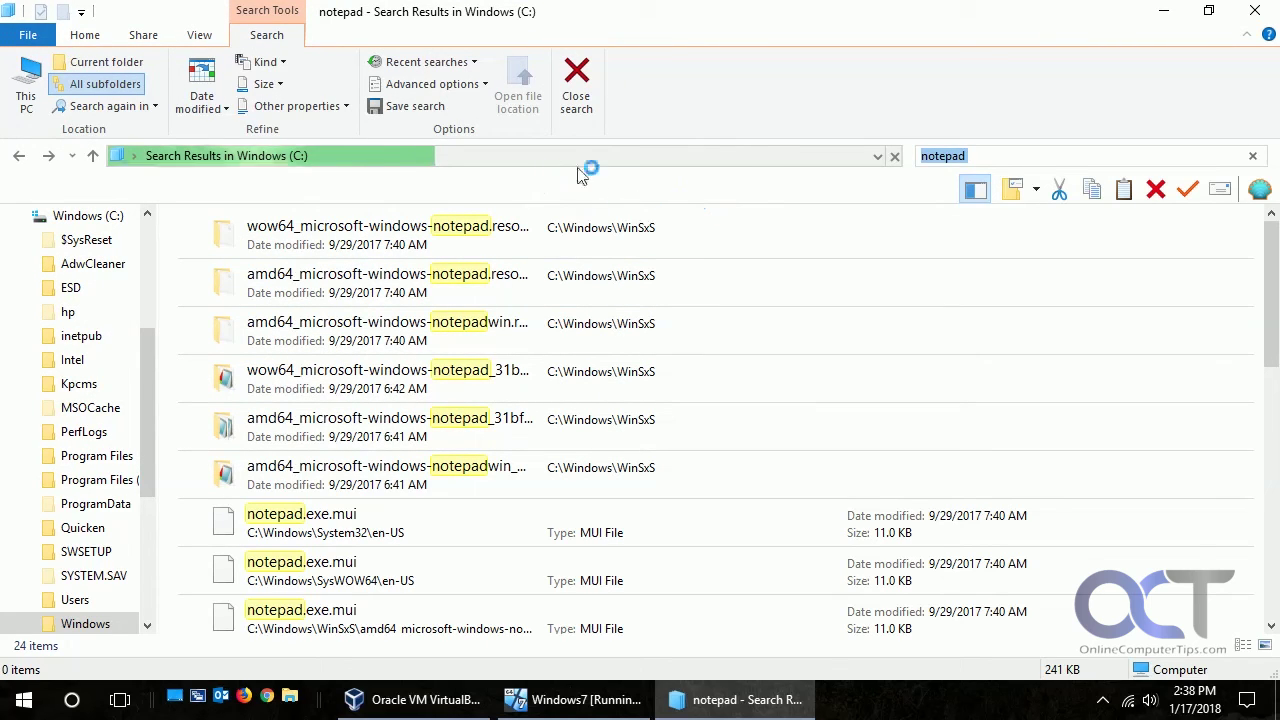
- Filter the notepad search to files modified last week and small in size
{"action": "left_click", "coordinate": [977, 155]}
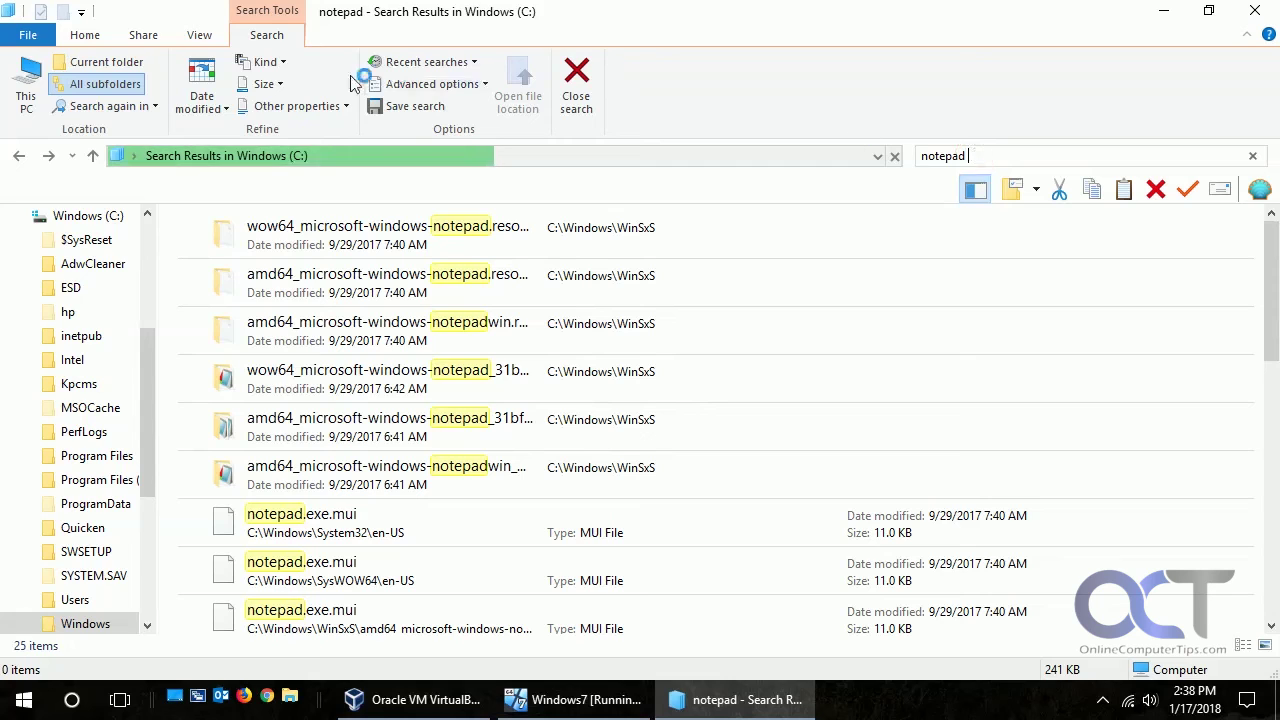
{"action": "left_click", "coordinate": [222, 109]}
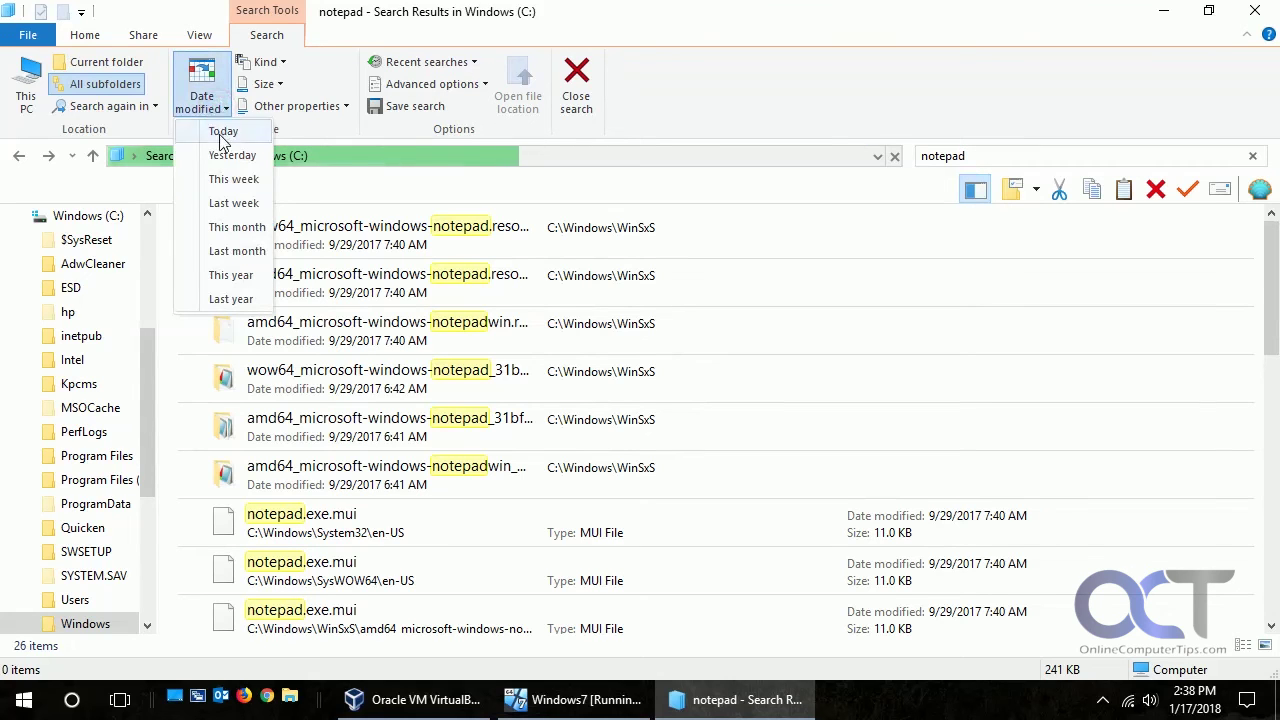
{"action": "left_click", "coordinate": [233, 204]}
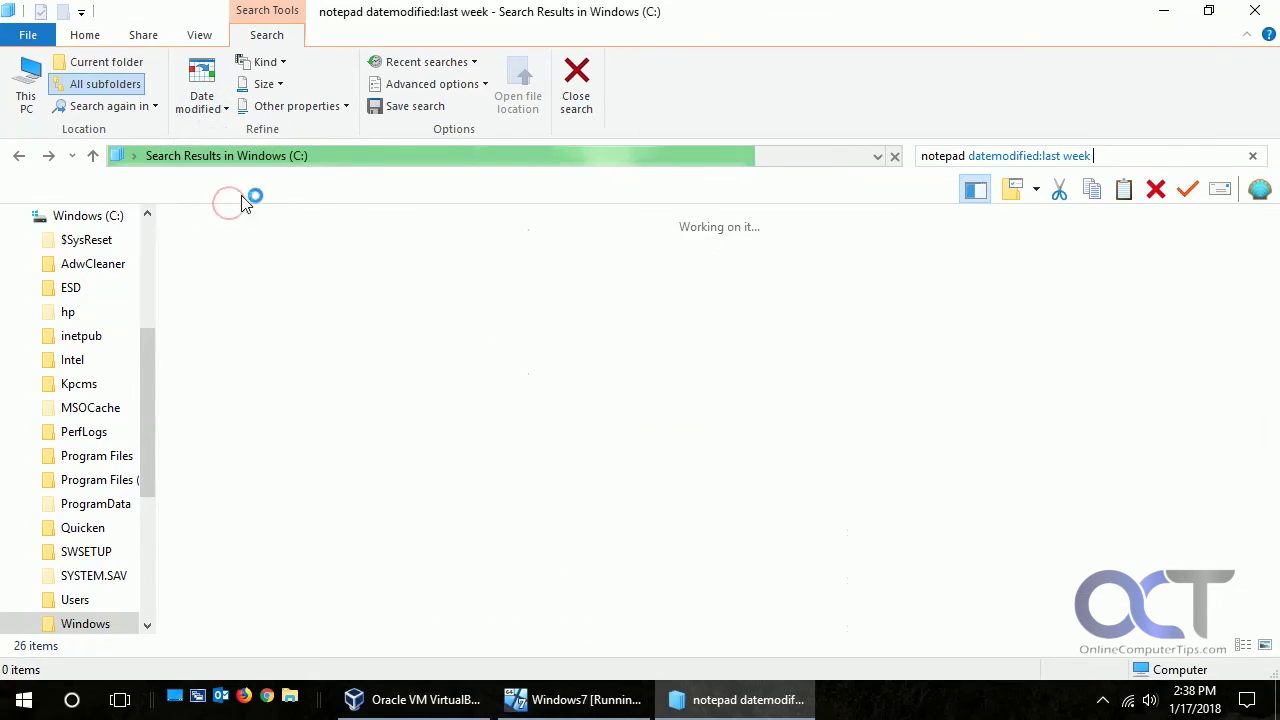
{"action": "left_click", "coordinate": [285, 84]}
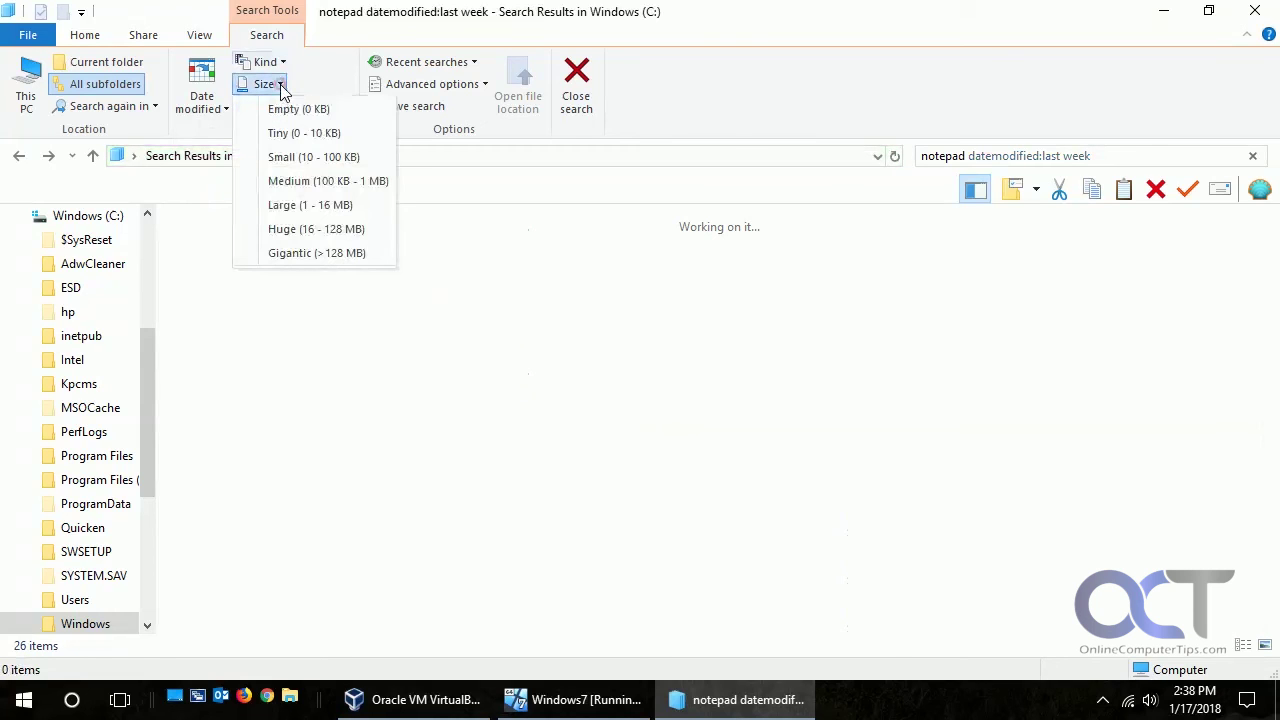
{"action": "left_click", "coordinate": [295, 160]}
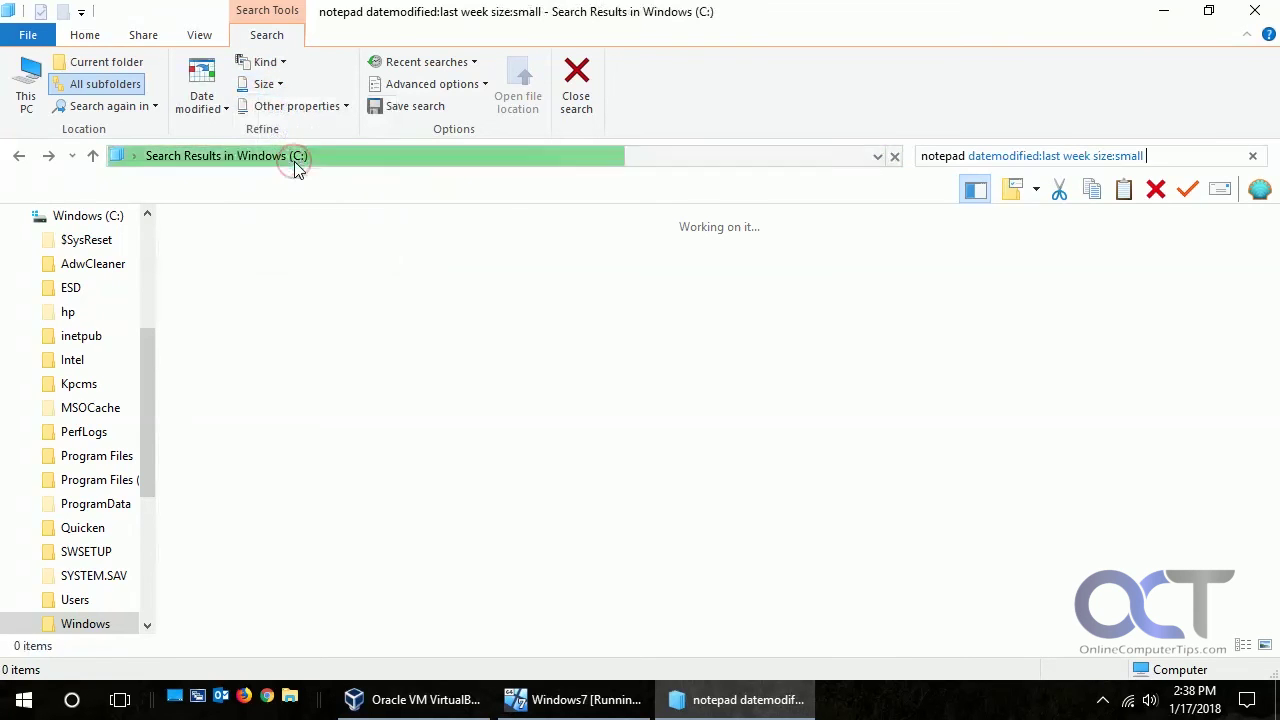
- Add a Kind filter of Note from Other properties
{"action": "left_click", "coordinate": [330, 108]}
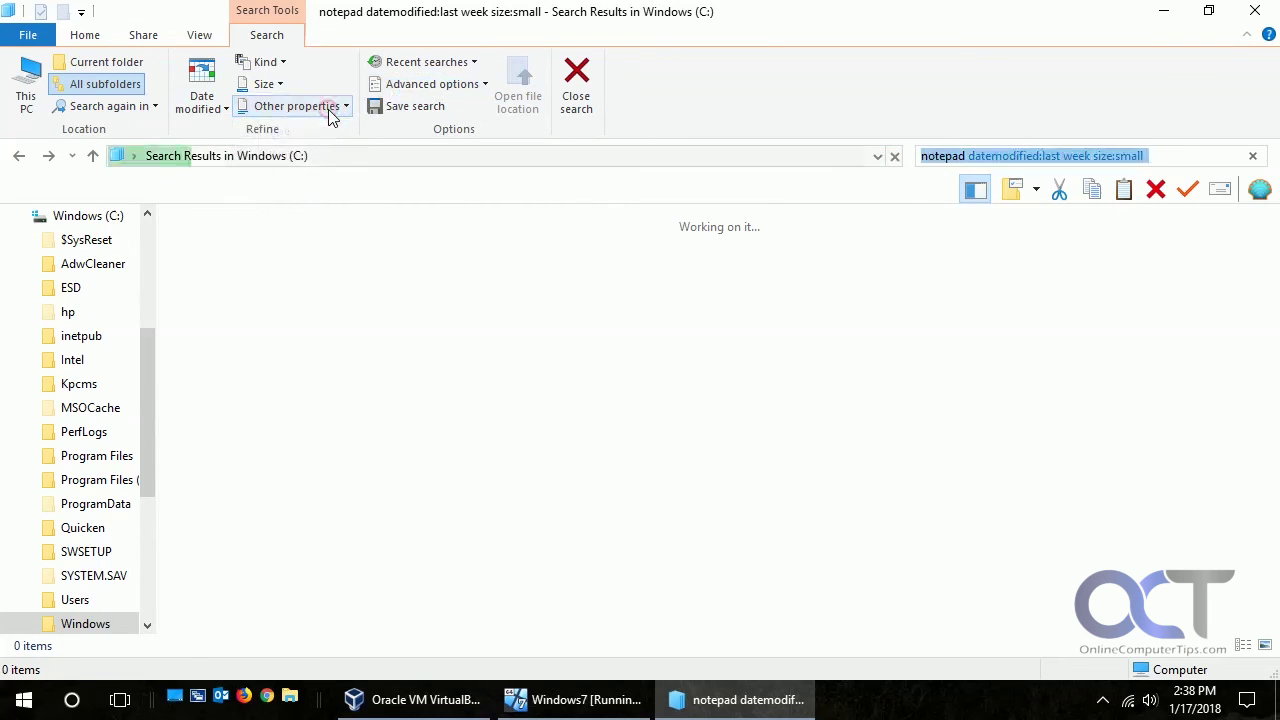
{"action": "left_click", "coordinate": [283, 62]}
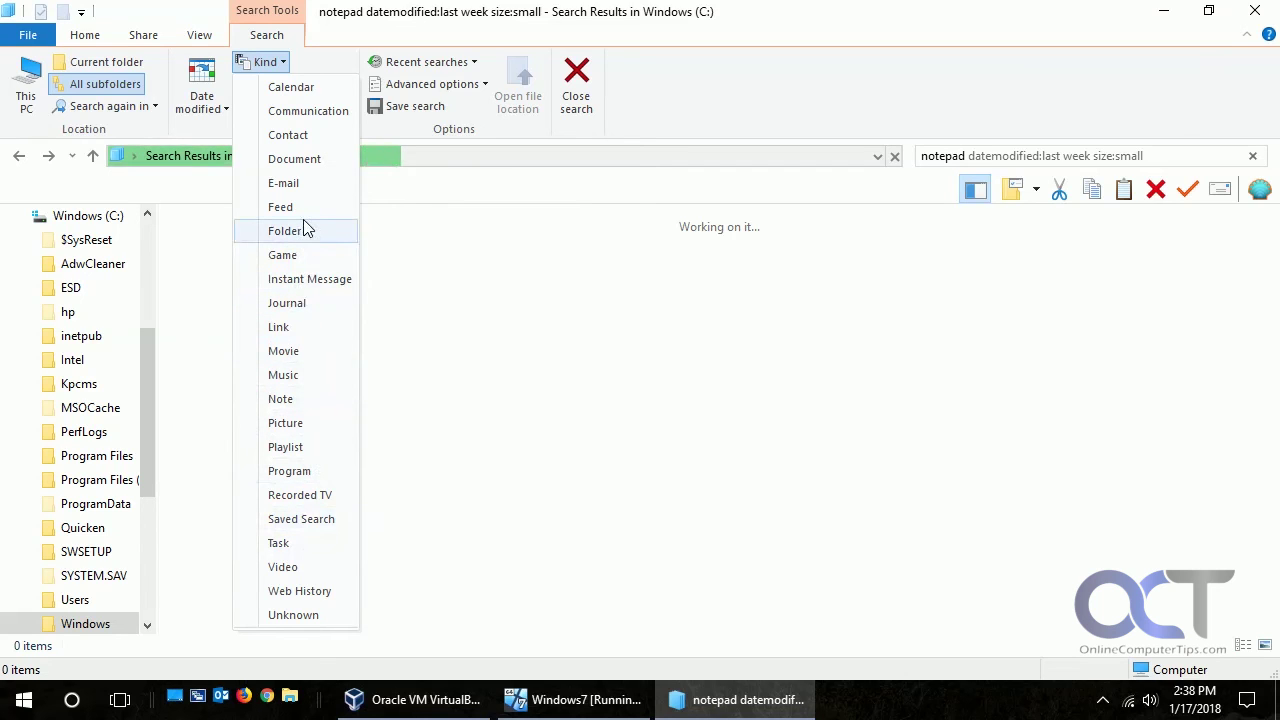
{"action": "left_click", "coordinate": [306, 400]}
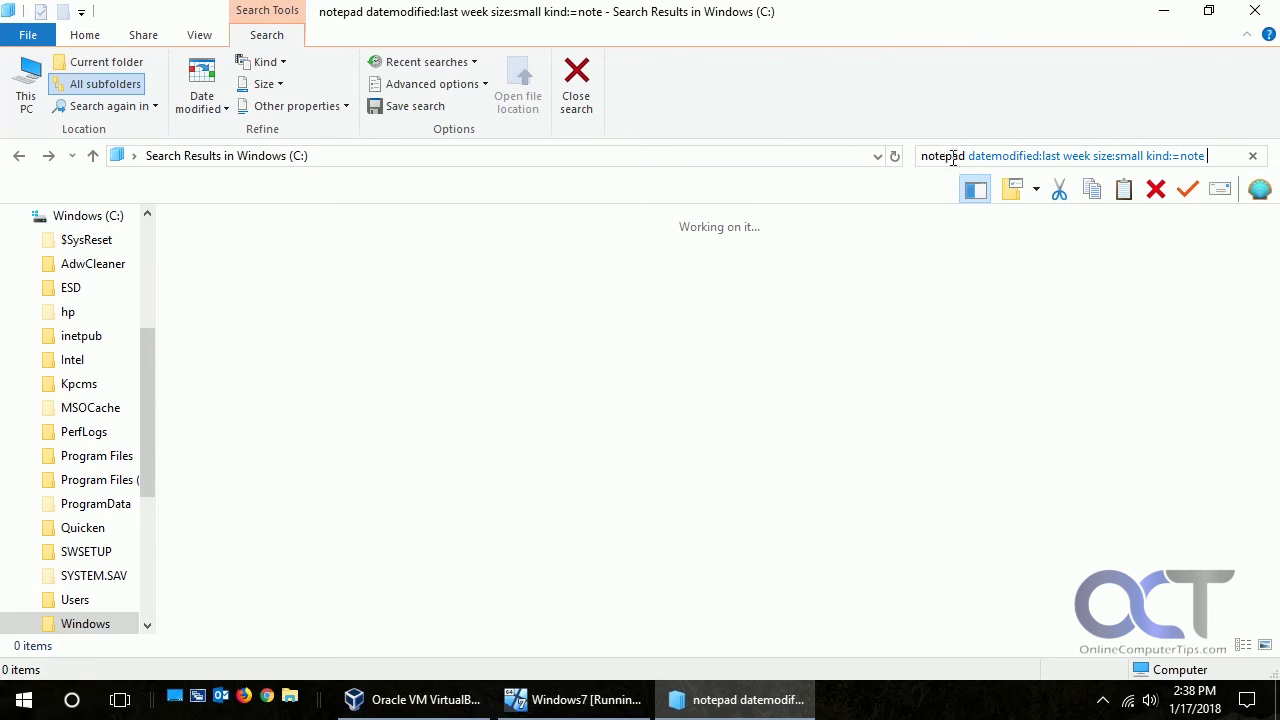
{"action": "key", "text": "Return"}
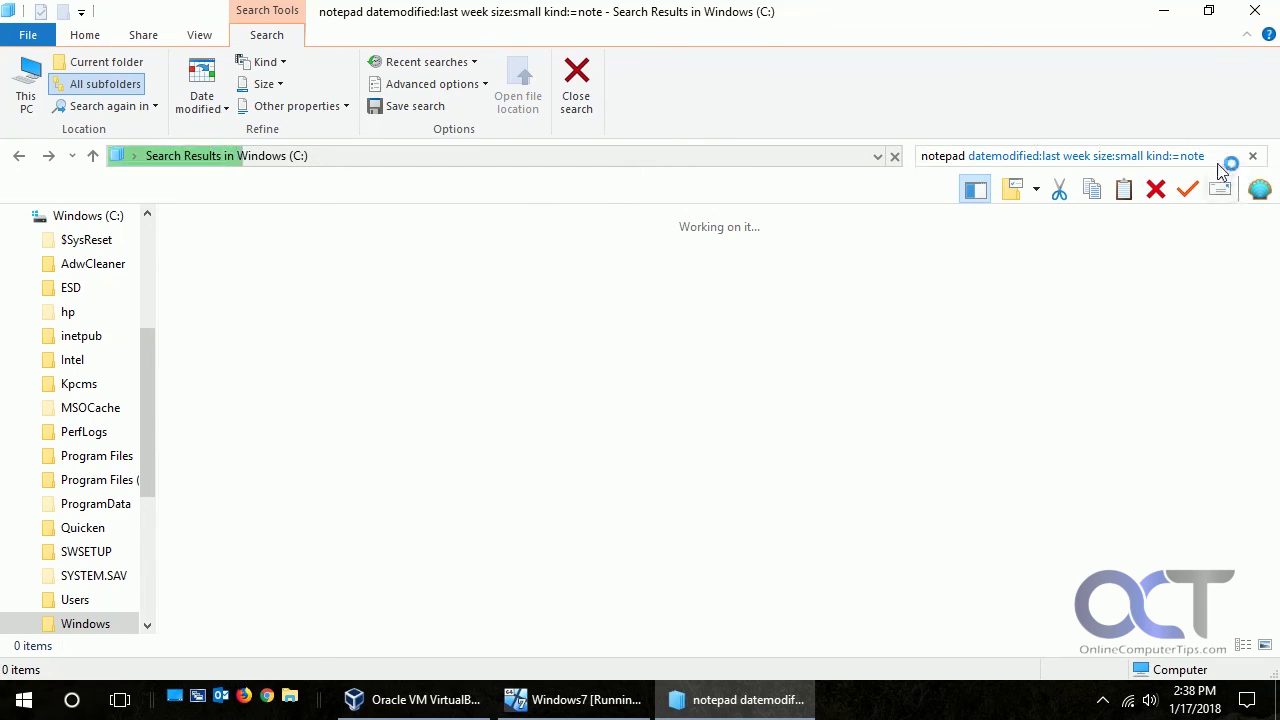
{"action": "left_click", "coordinate": [1208, 156]}
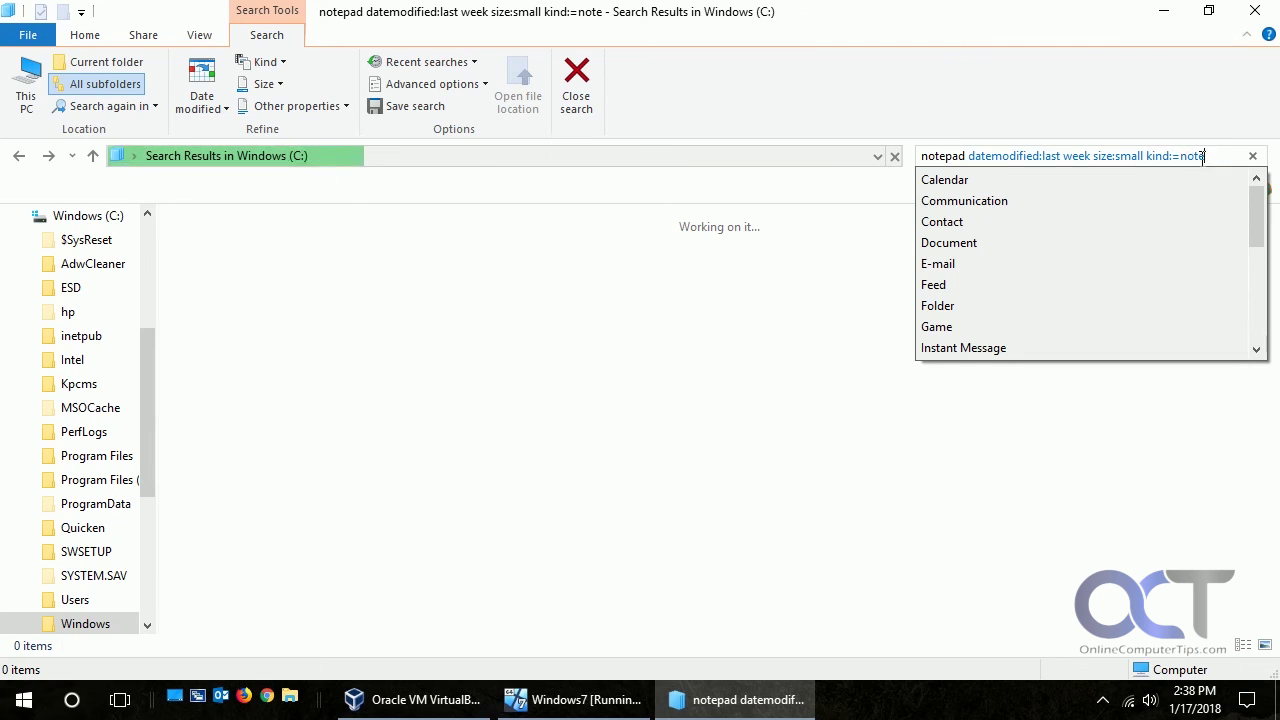
{"action": "key", "text": "BackSpace"}
{"action": "key", "text": "BackSpace"}
{"action": "key", "text": "BackSpace"}
{"action": "key", "text": "BackSpace"}
{"action": "key", "text": "BackSpace"}
{"action": "key", "text": "BackSpace"}
{"action": "key", "text": "BackSpace"}
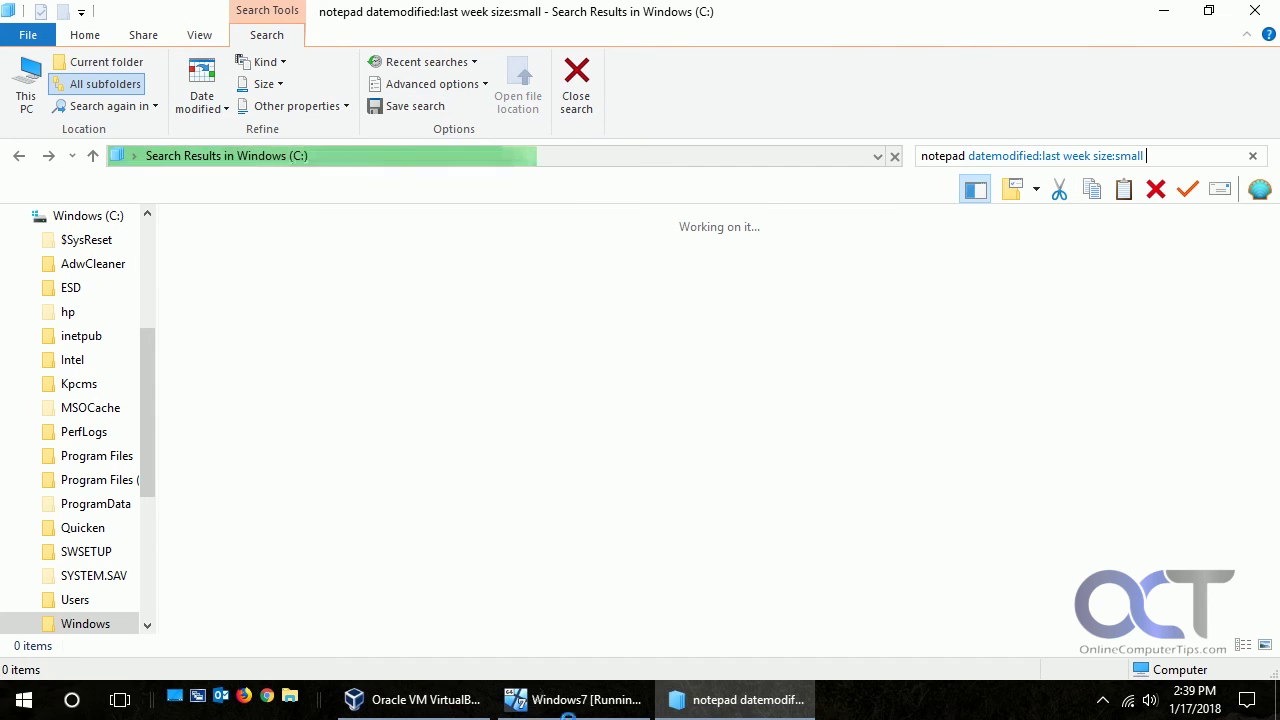
- View the Windows 7 Music library's search filters, then clear the Windows 10 notepad search
{"action": "left_click", "coordinate": [578, 700]}
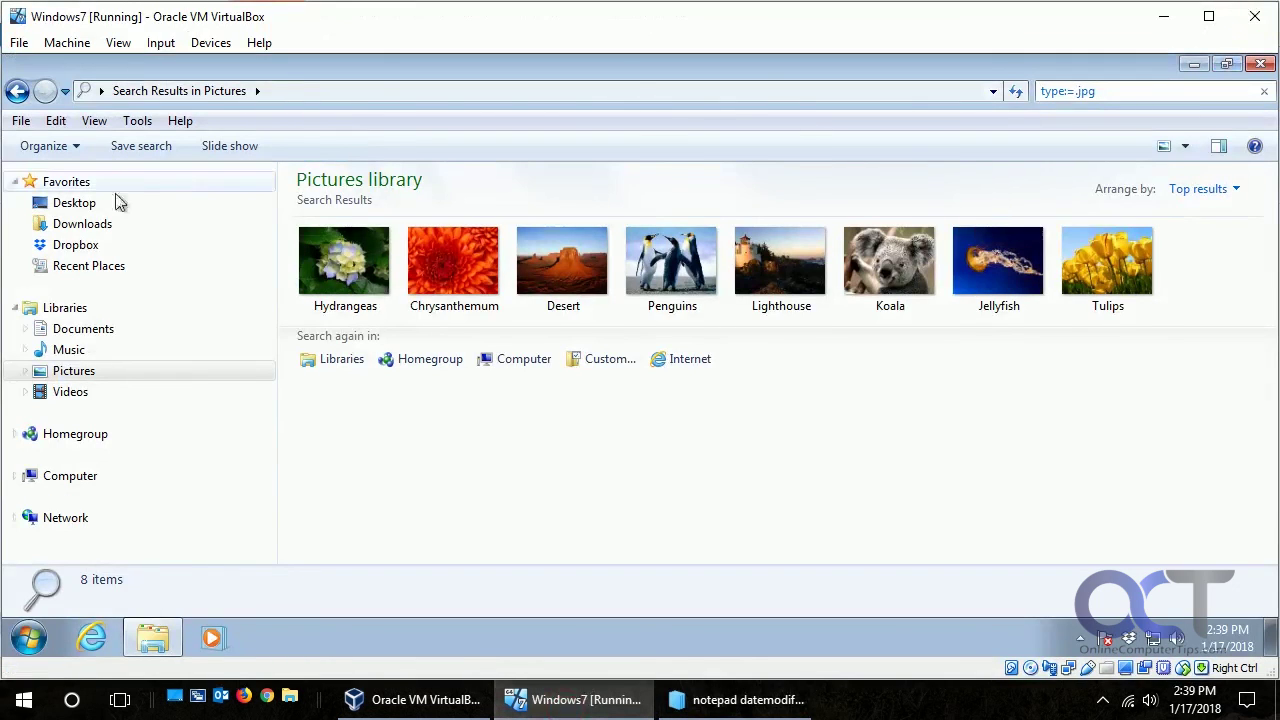
{"action": "left_click", "coordinate": [70, 351]}
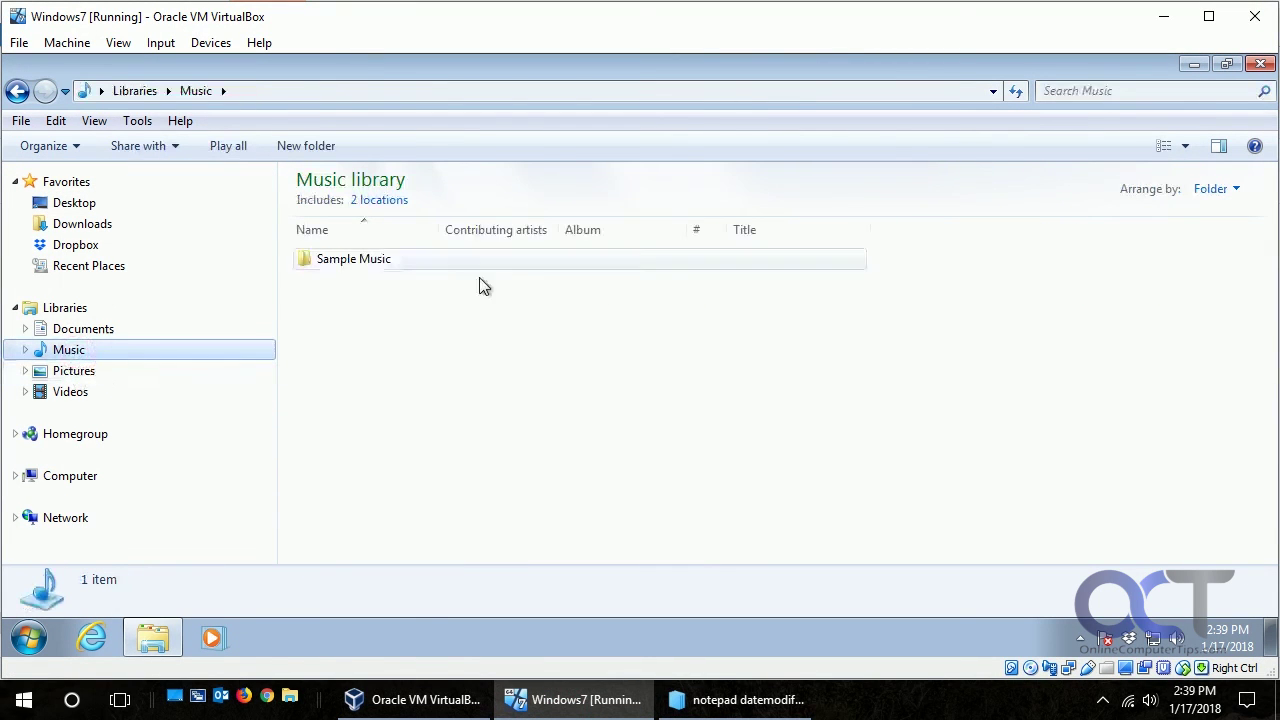
{"action": "left_click", "coordinate": [1173, 96]}
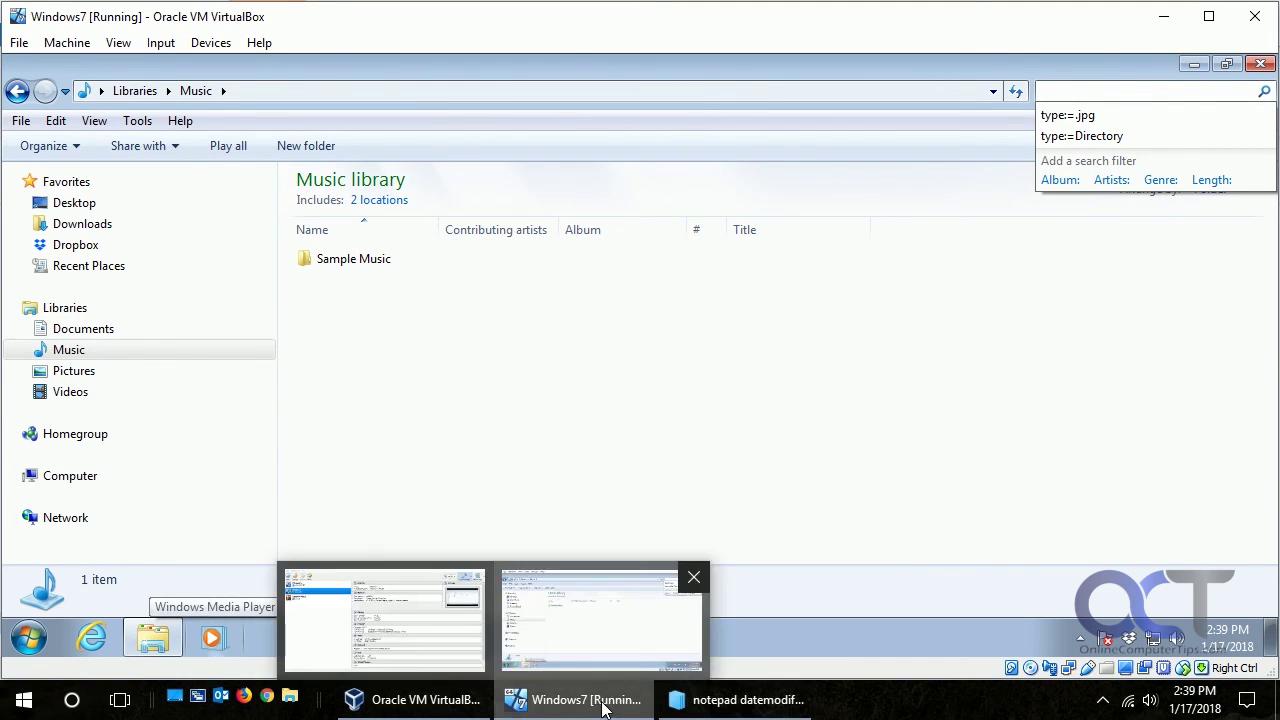
{"action": "left_click", "coordinate": [728, 700]}
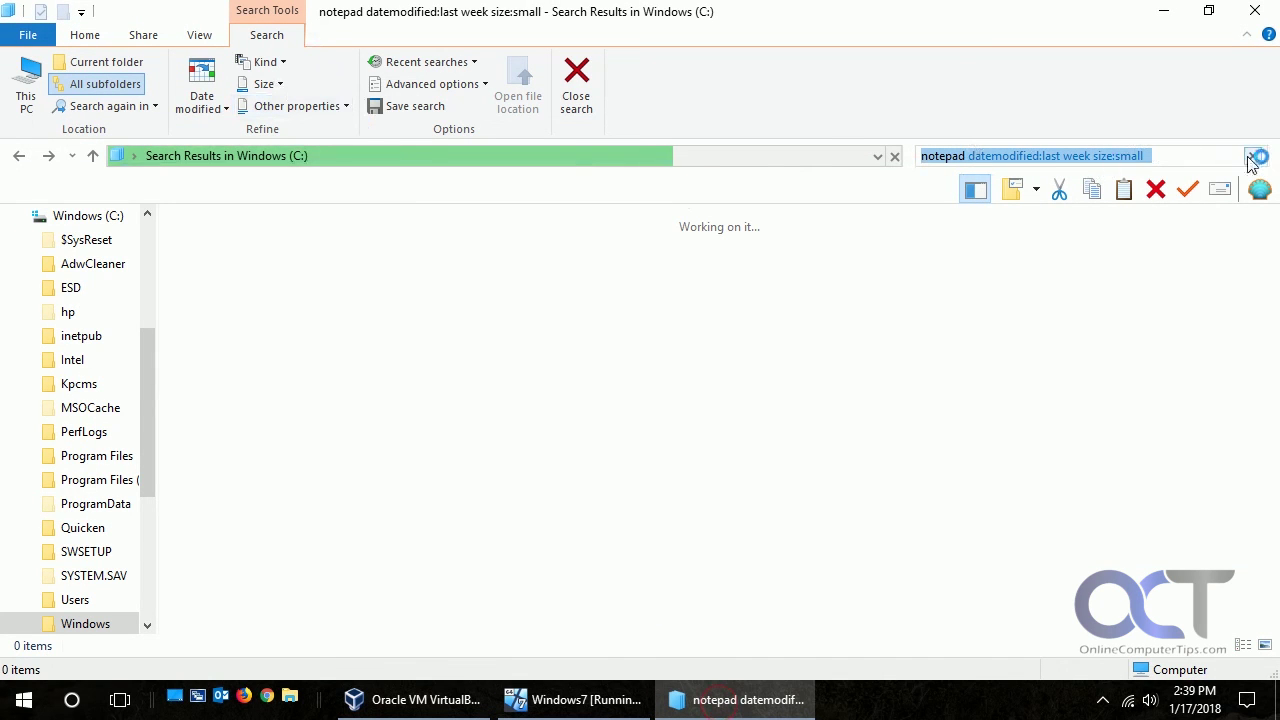
{"action": "left_click", "coordinate": [1252, 155]}
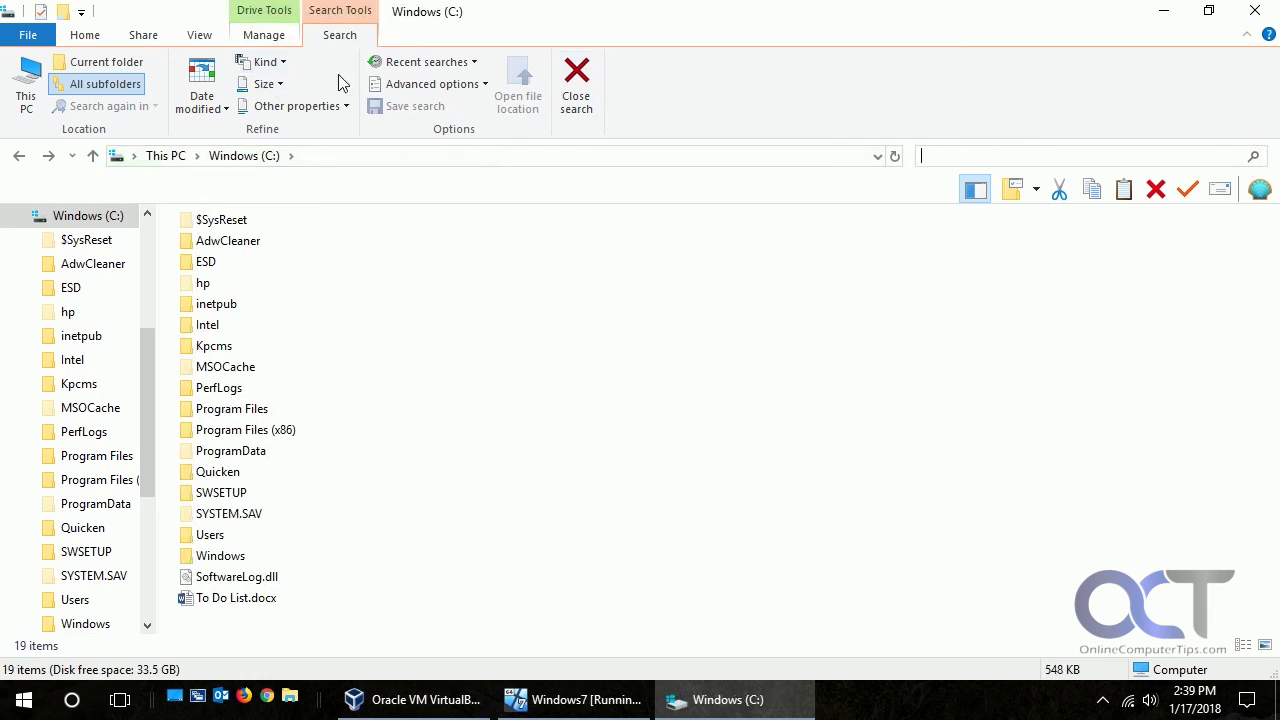